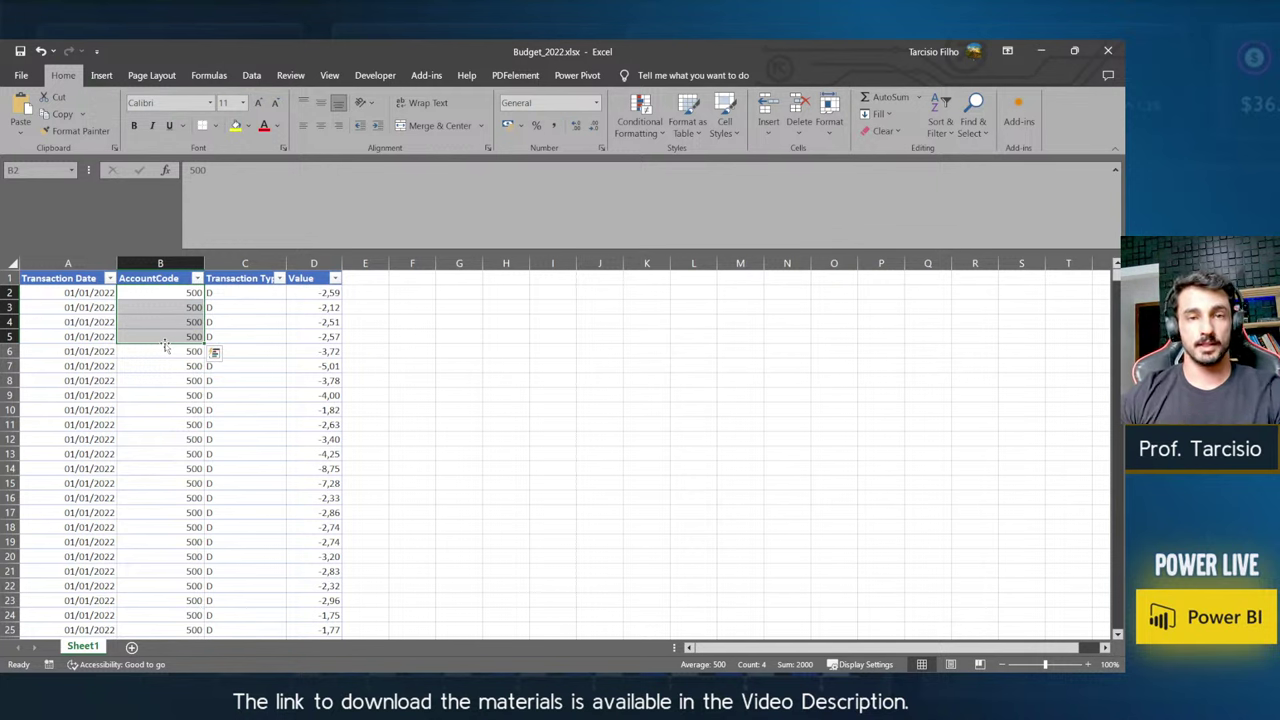
- Examine the budget table's AccountCode, Transaction Type and Value columns, and the transaction dates down to the last row
left_click(160, 293)
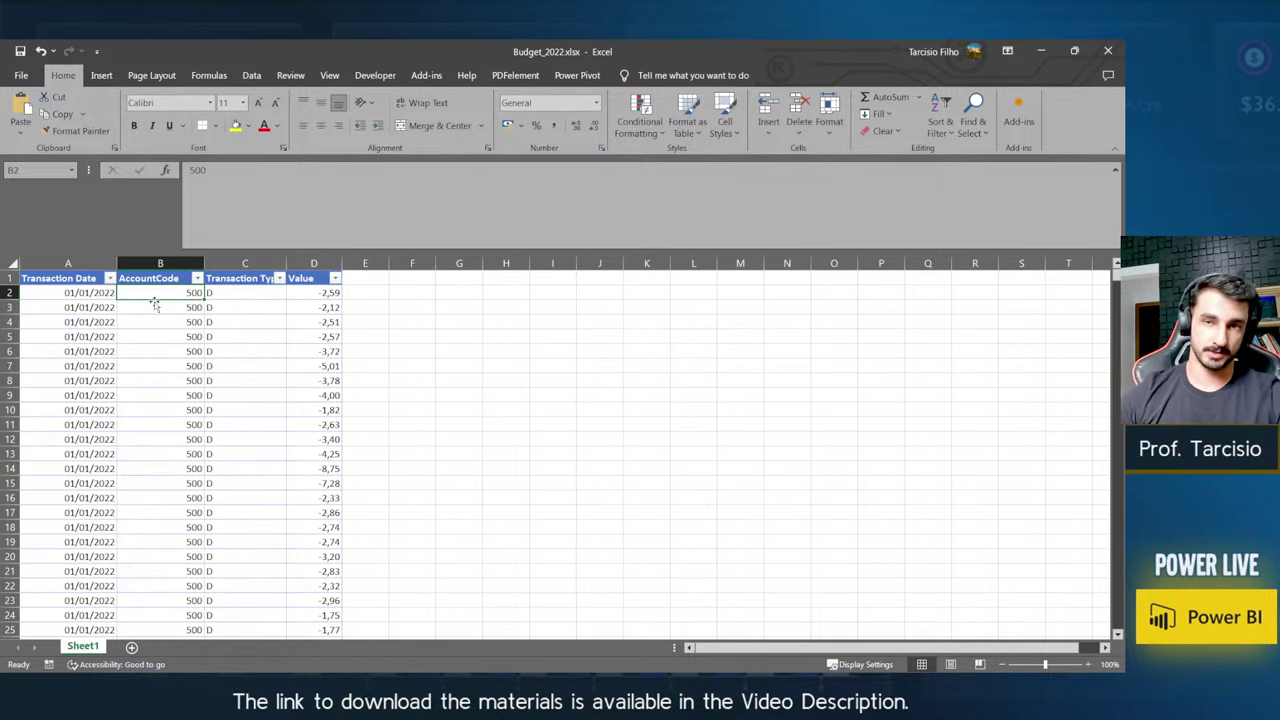
left_click_drag(112, 293, 131, 293)
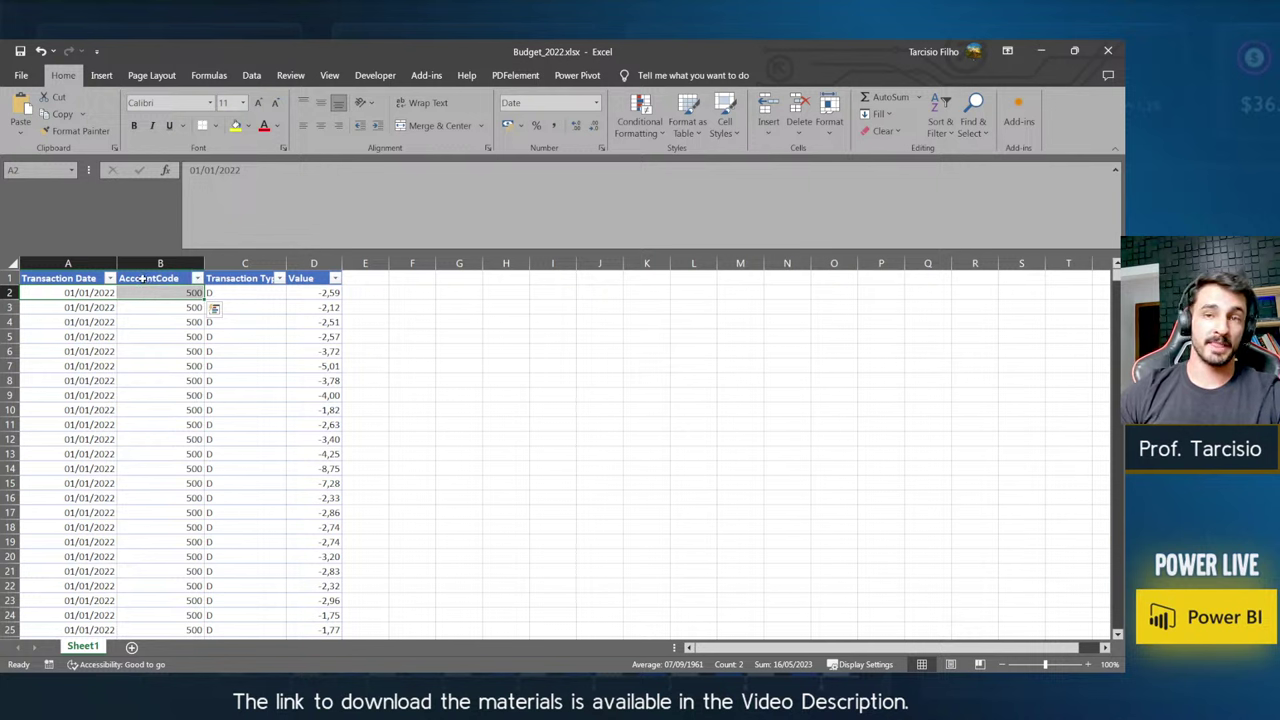
left_click(143, 279)
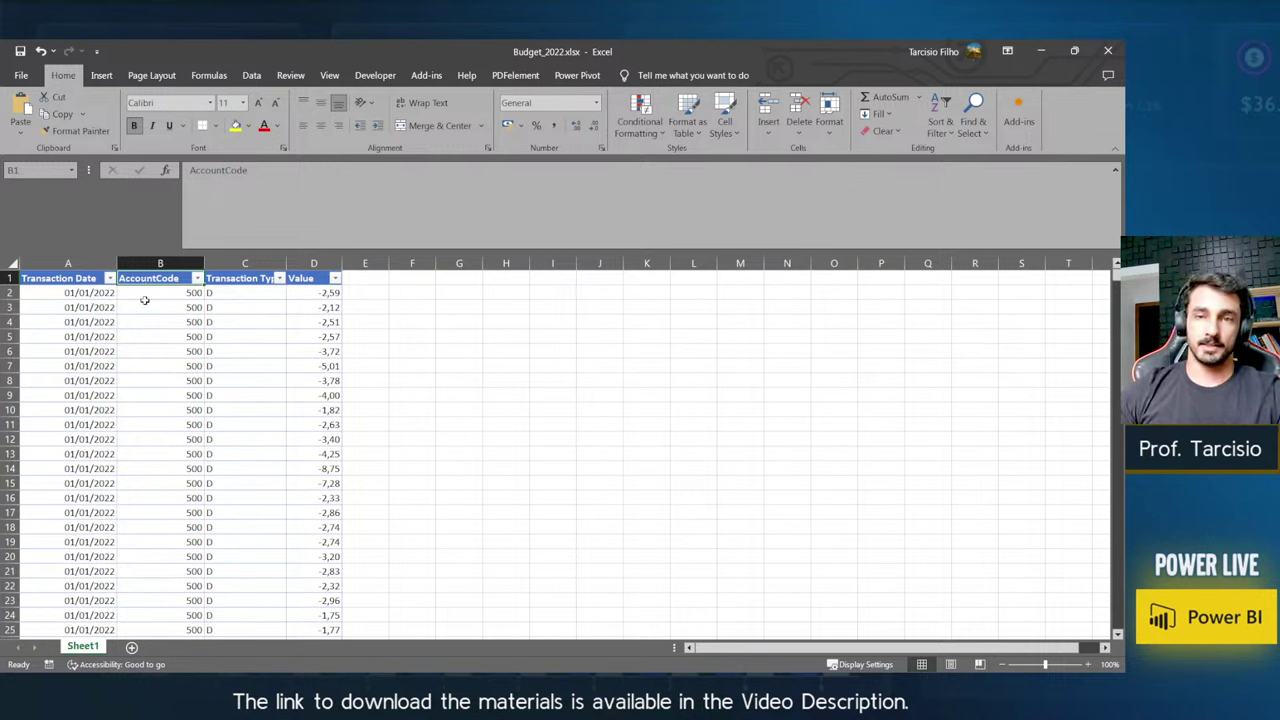
left_click(143, 297)
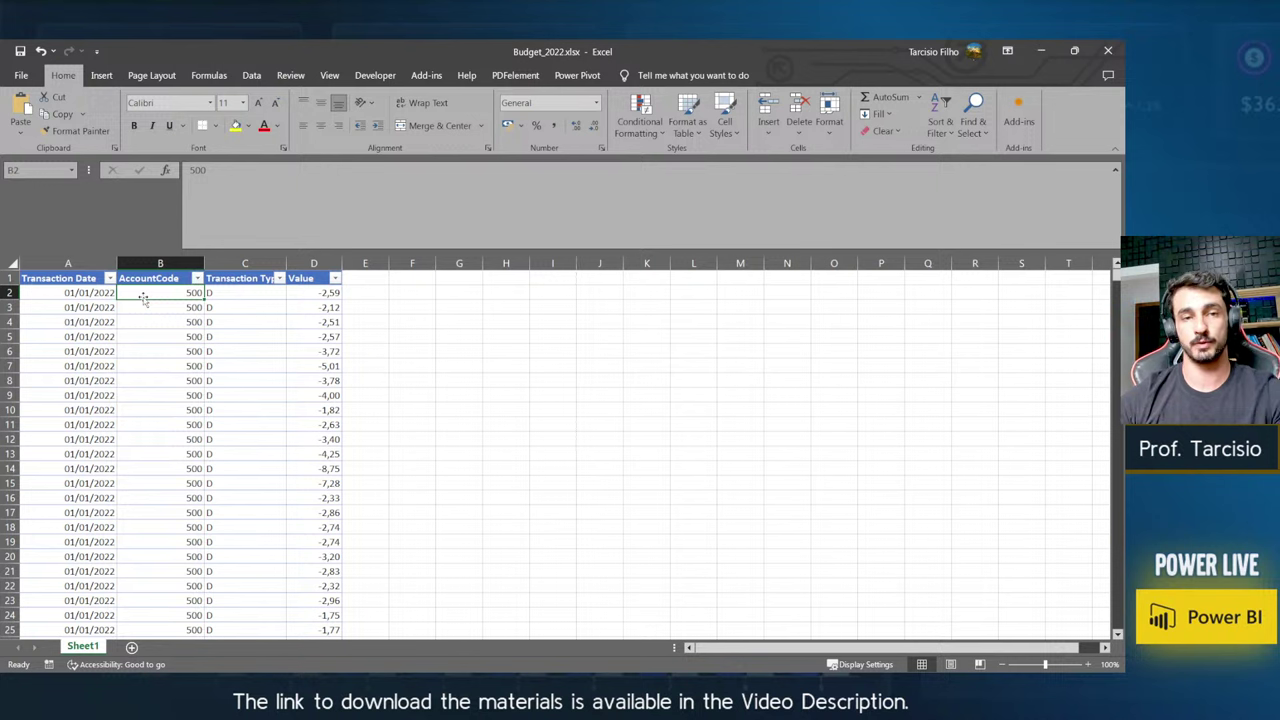
left_click(233, 280)
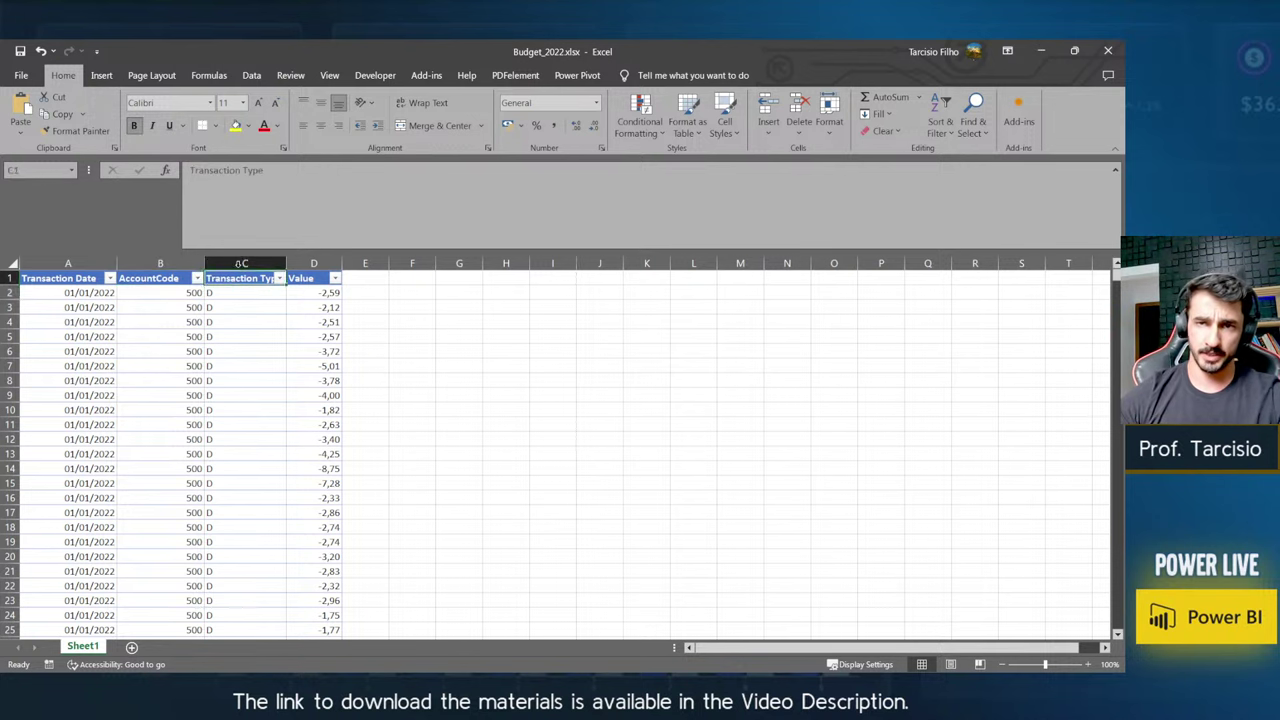
left_click(248, 292)
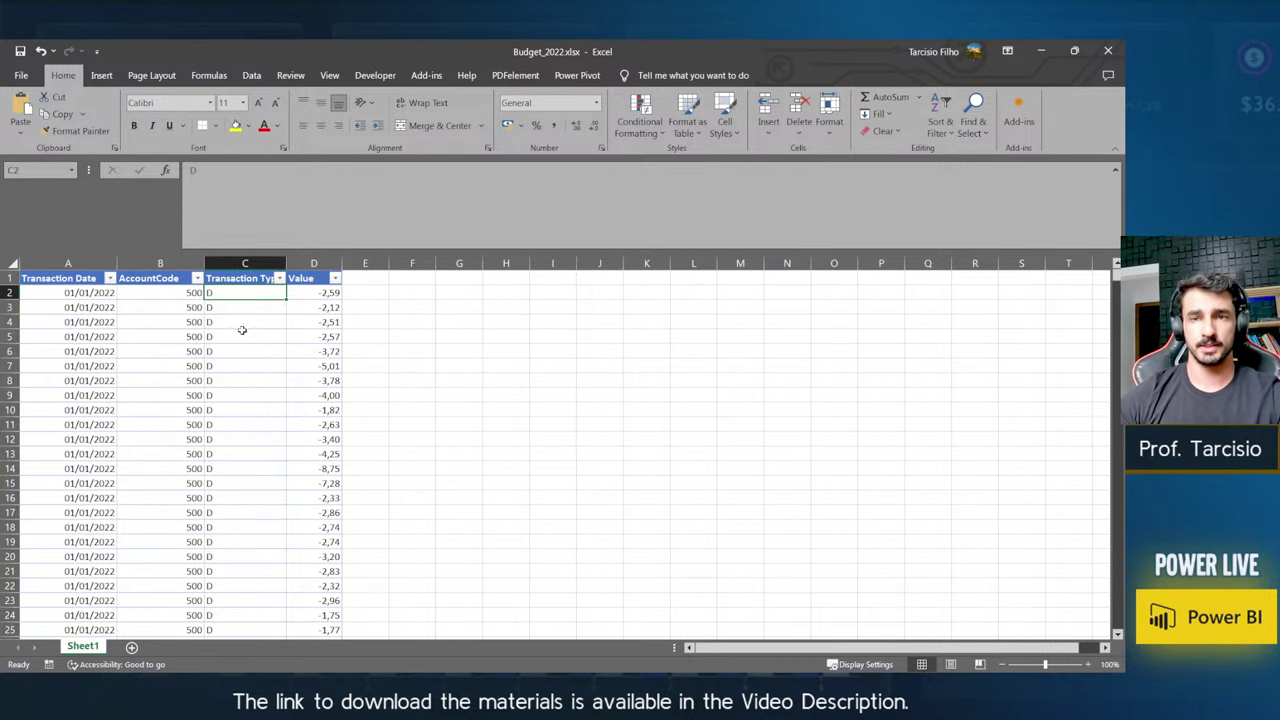
left_click(280, 279)
left_click(332, 395)
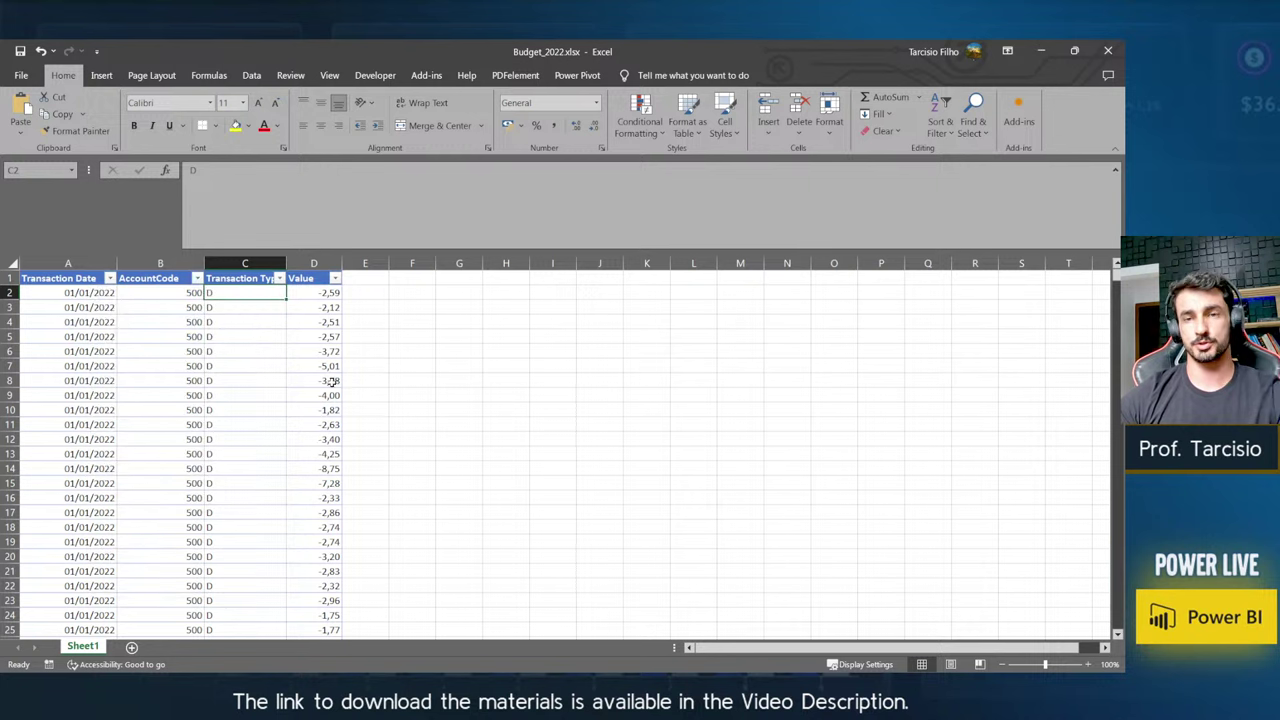
left_click(309, 294)
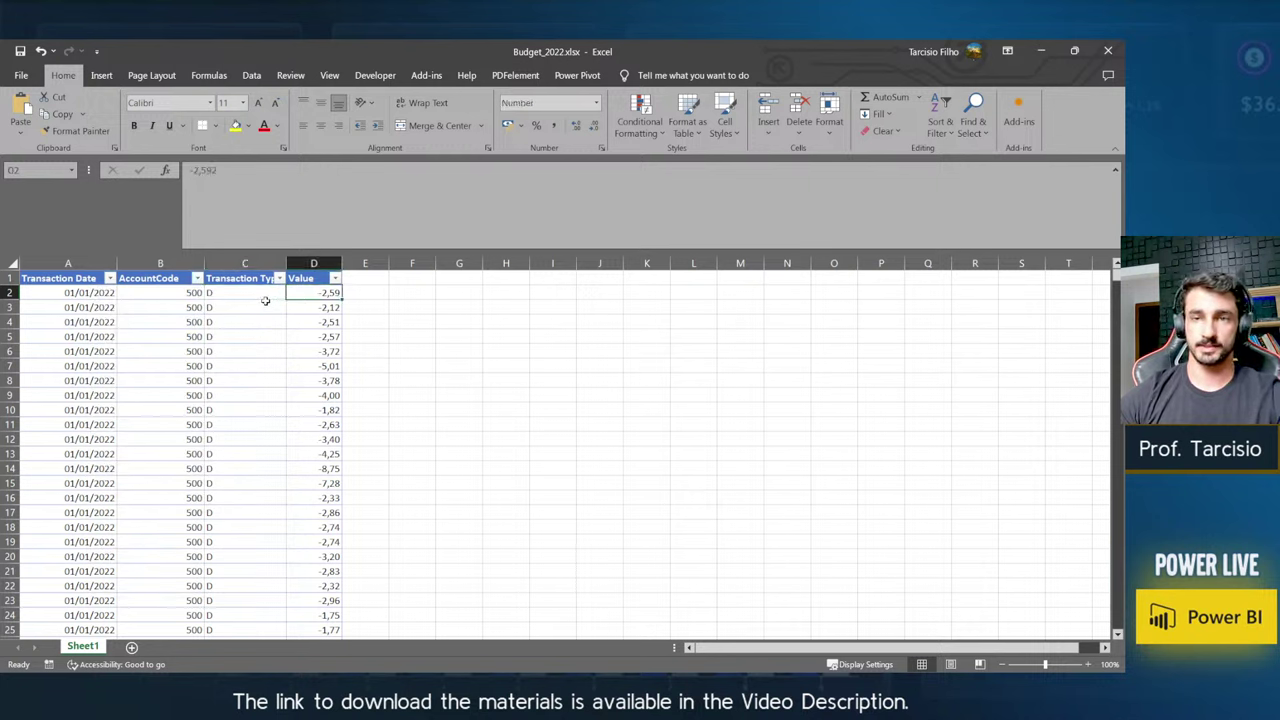
left_click(251, 291)
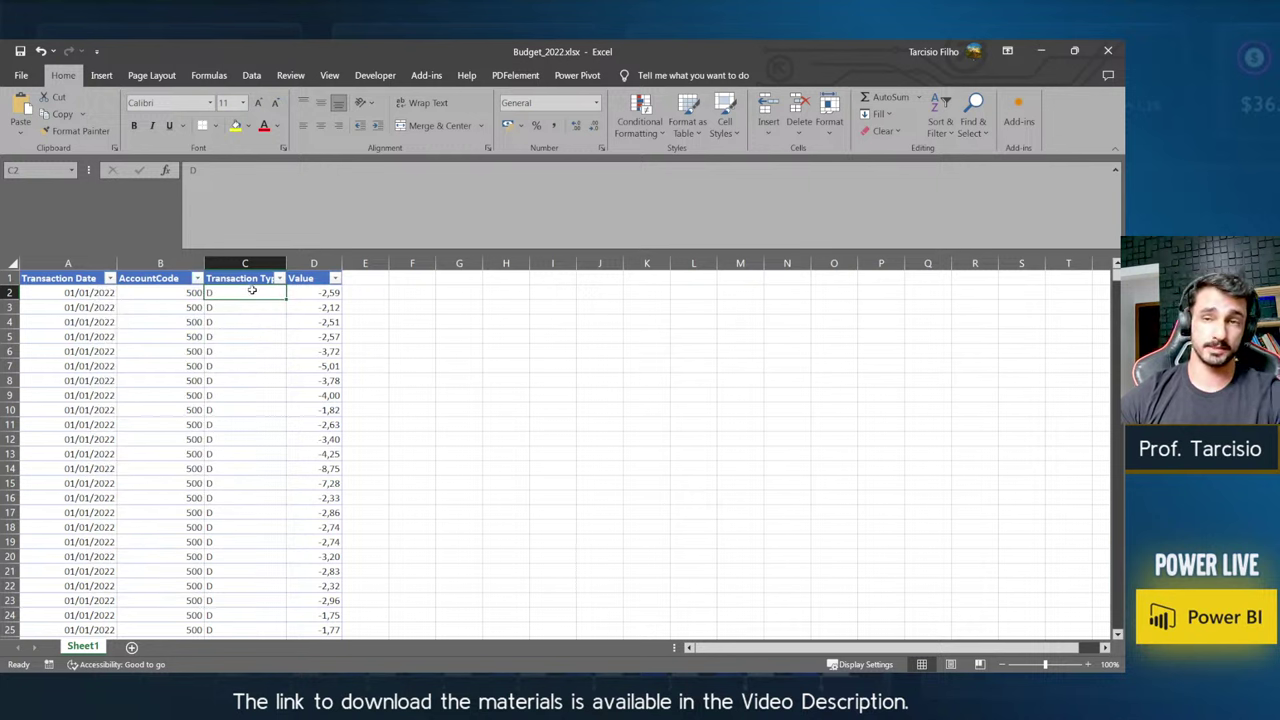
left_click(334, 278)
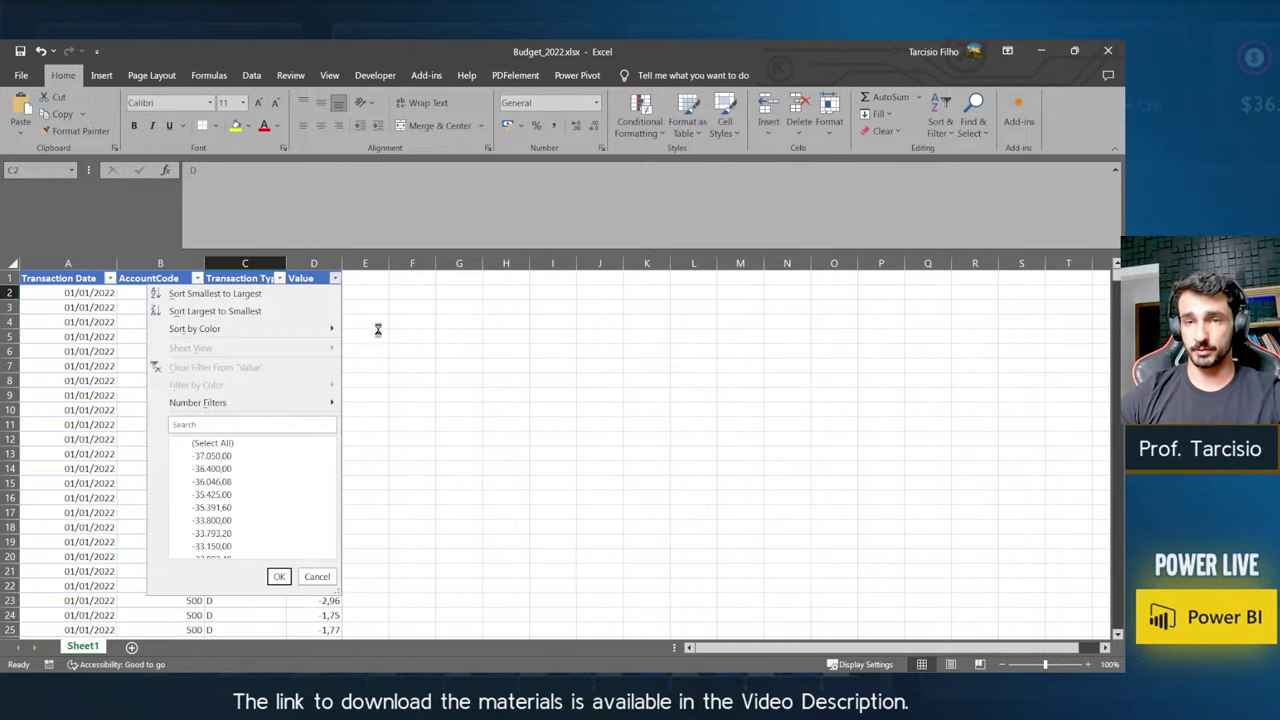
key("Escape")
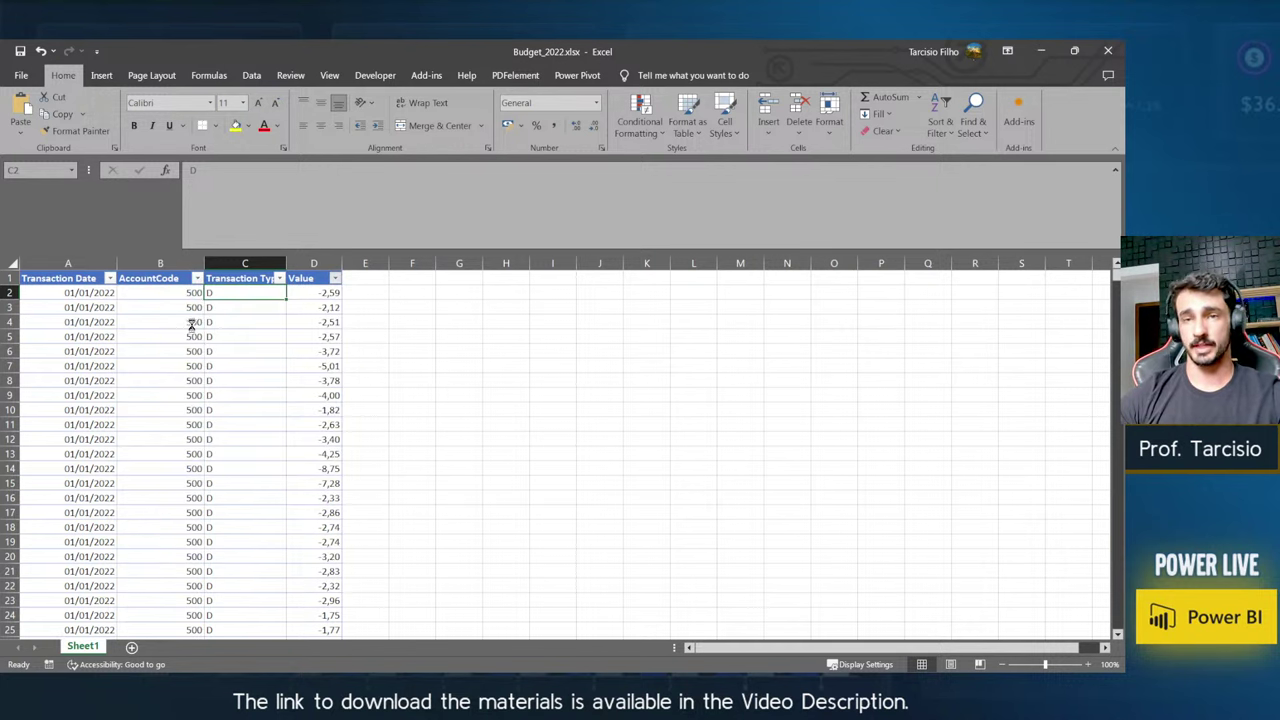
left_click(108, 349)
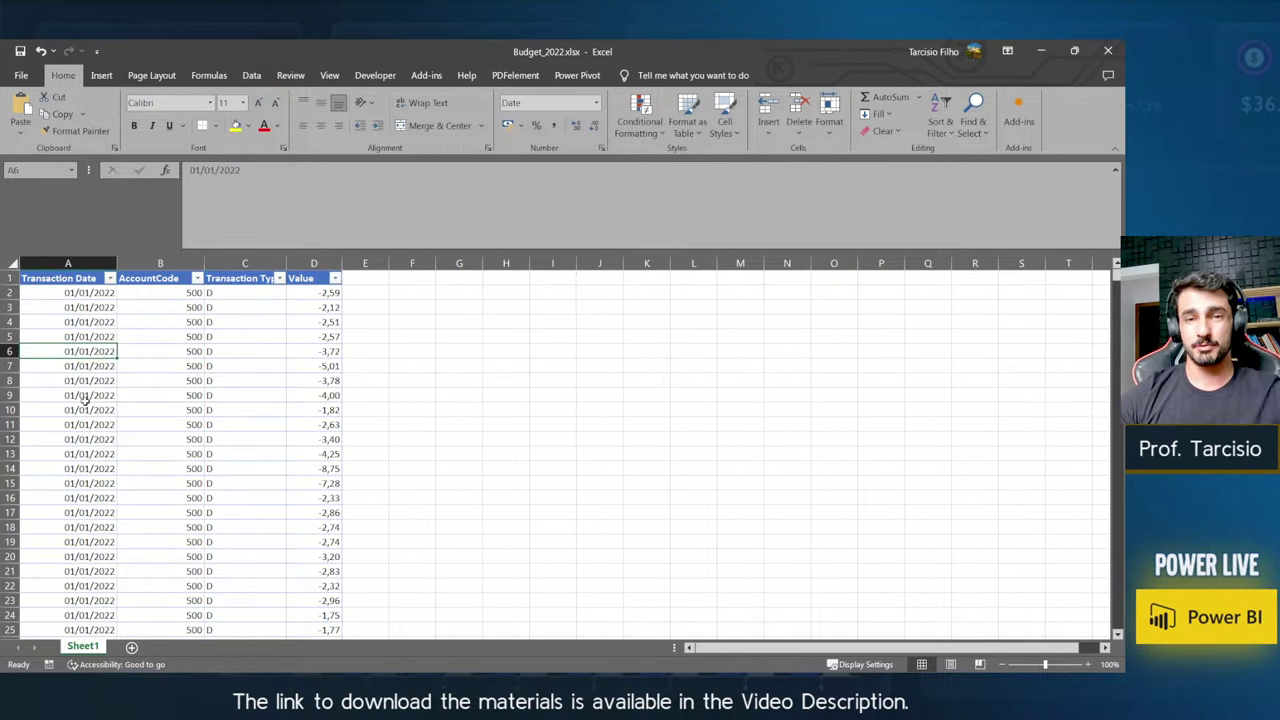
key("ctrl+Down")
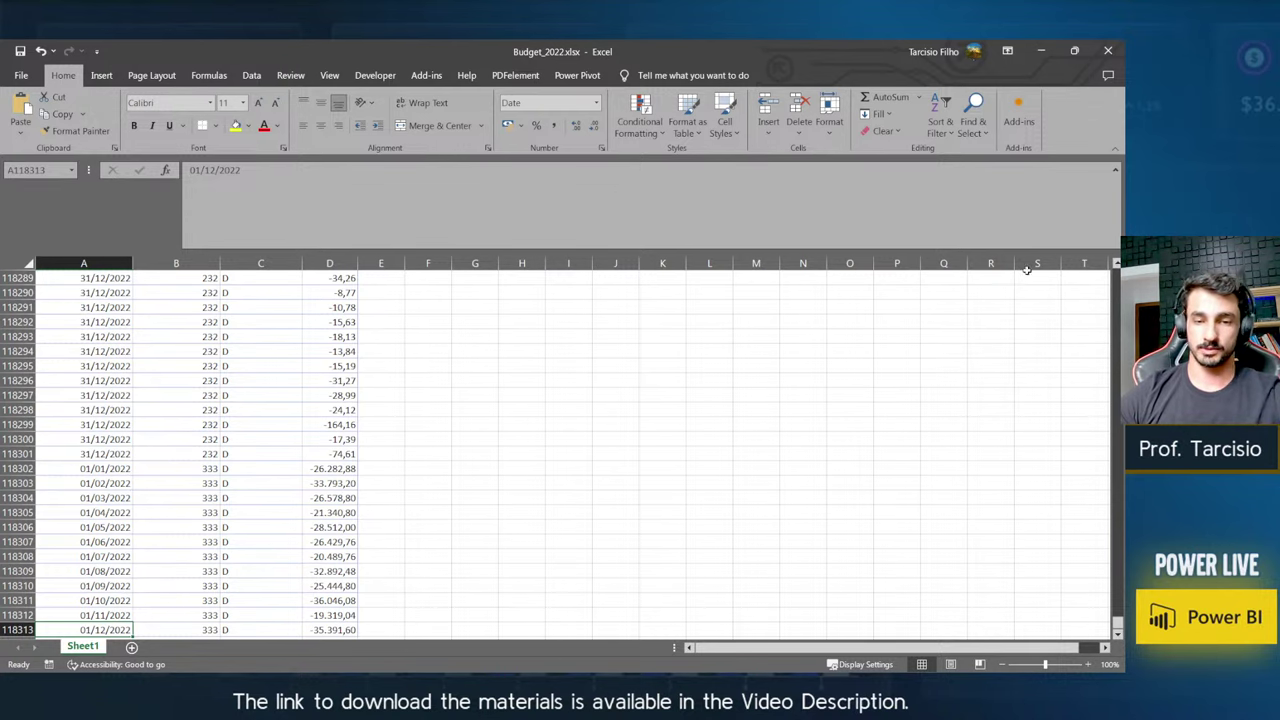
- Close the Budget_2022 workbook without saving changes and go up from the Transactions folder to the Database folder
left_click(1108, 50)
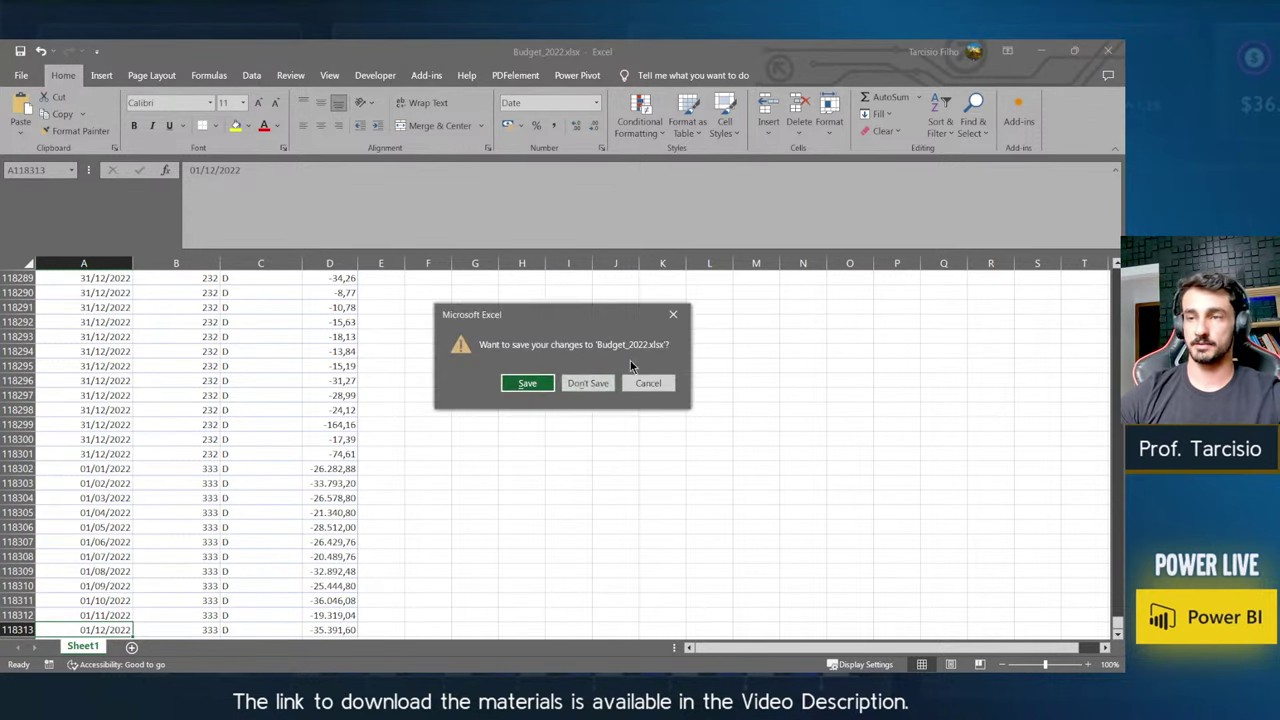
left_click(588, 384)
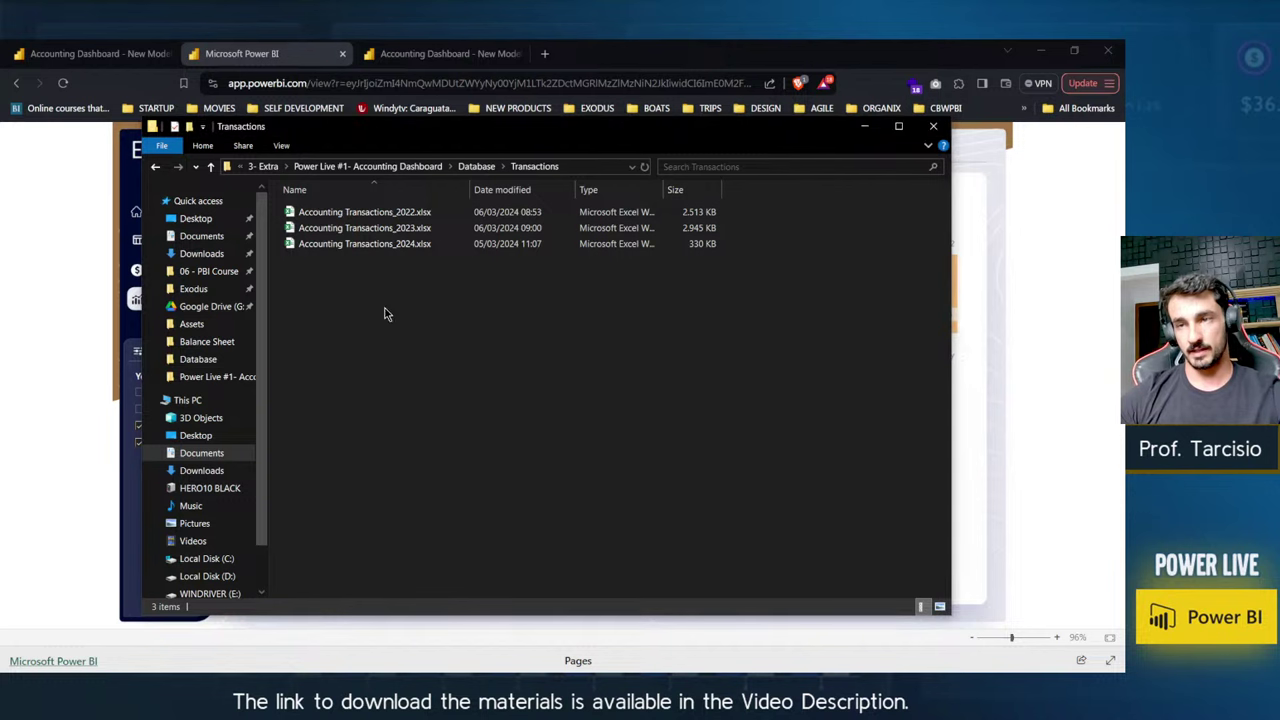
left_click_drag(386, 311, 422, 300)
left_click(428, 229)
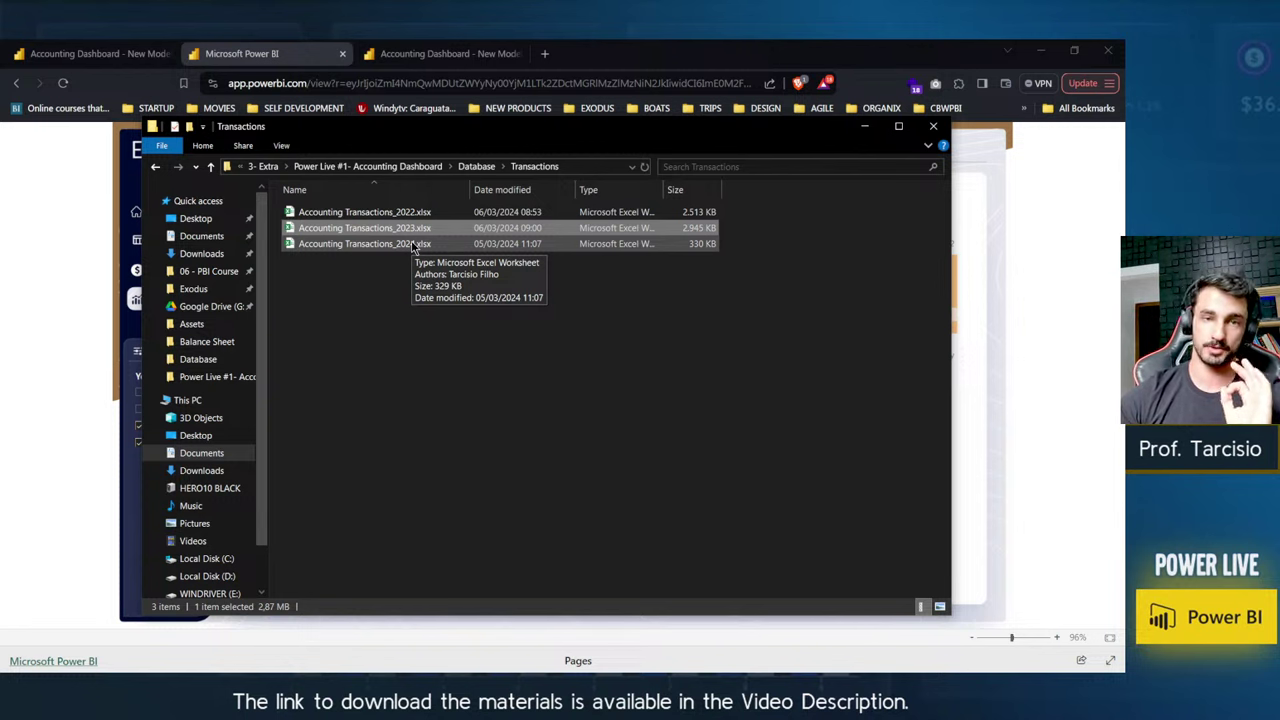
left_click(461, 362)
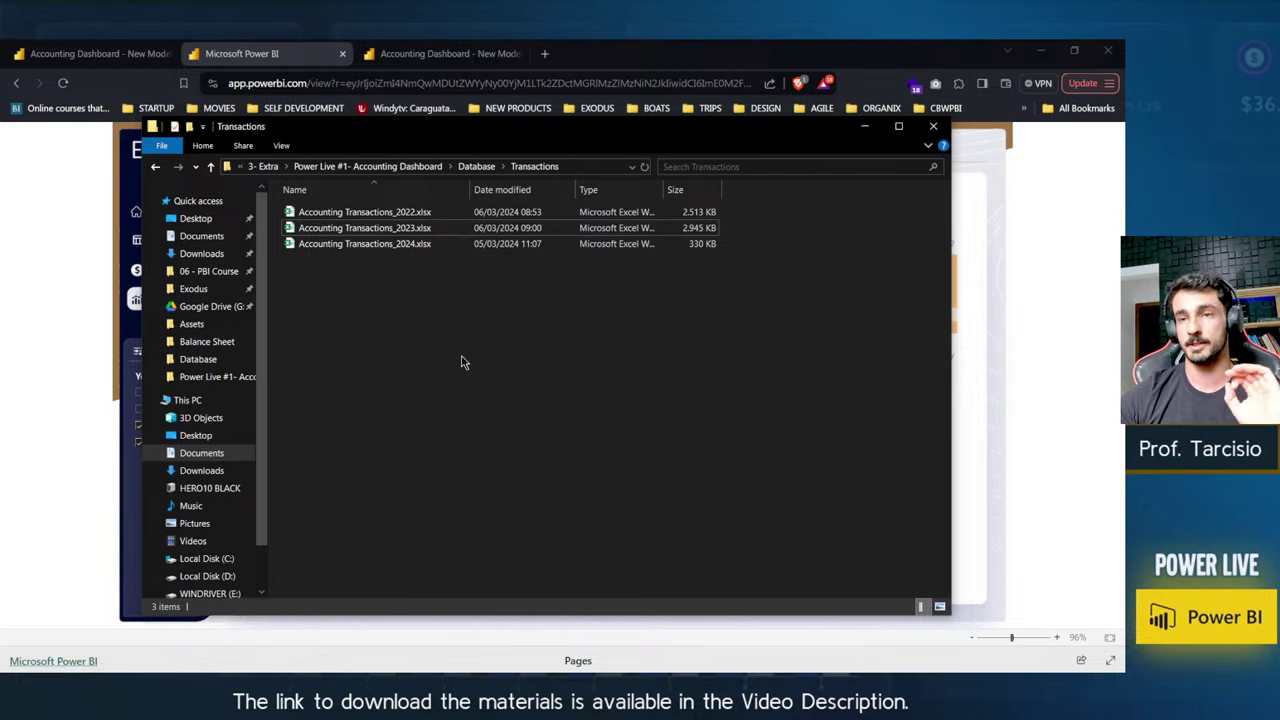
key("alt+Up")
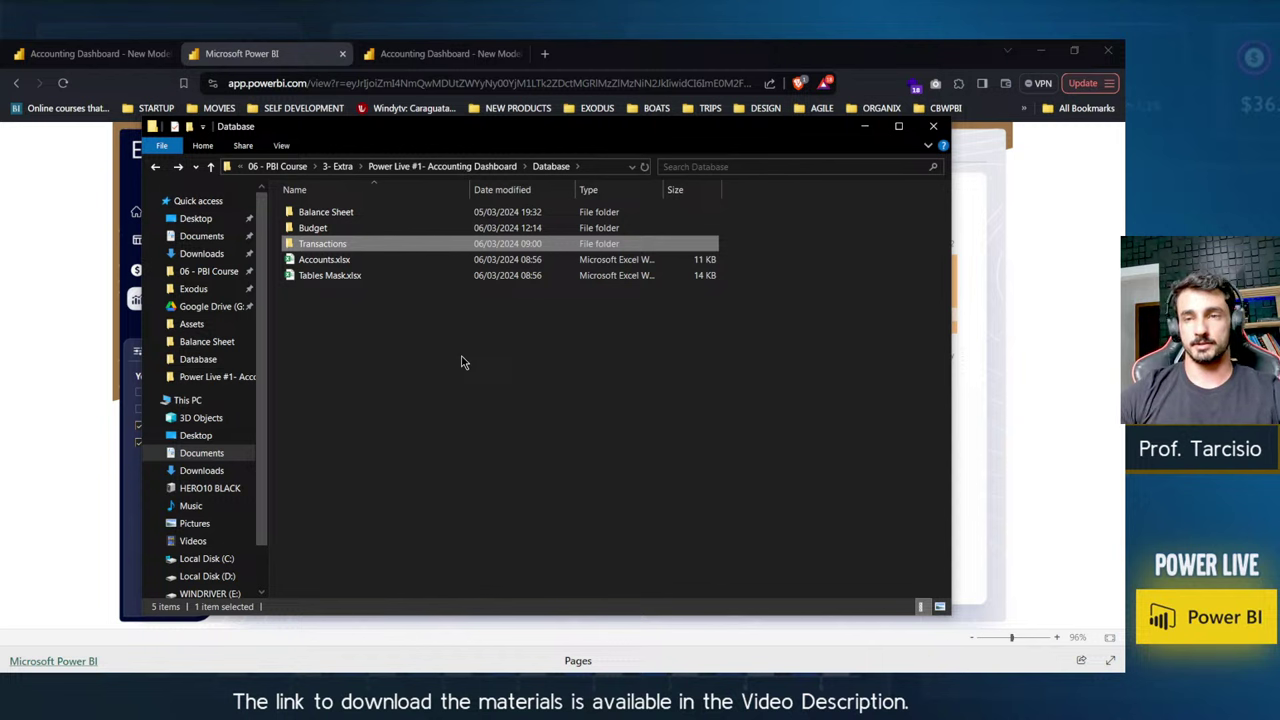
left_click(461, 362)
- Open Accounts.xlsx and examine how its account codes relate to the Account and Short Account names
double_click(388, 262)
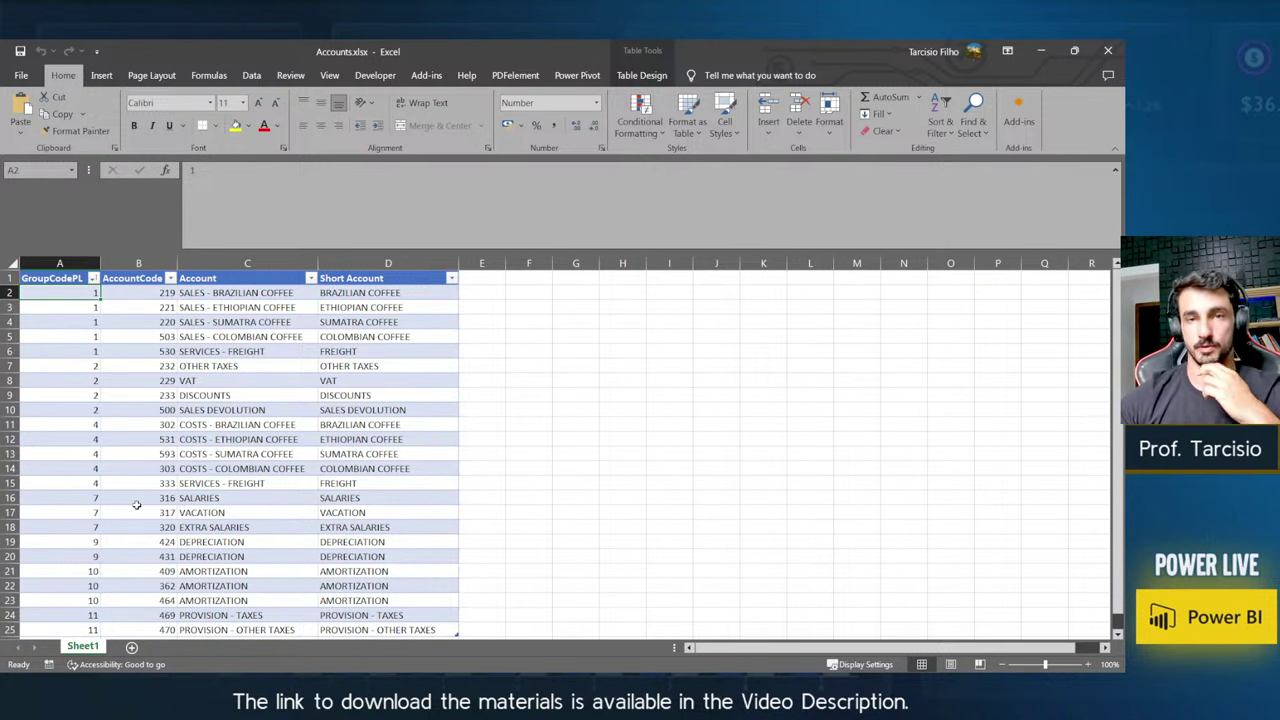
left_click(164, 293)
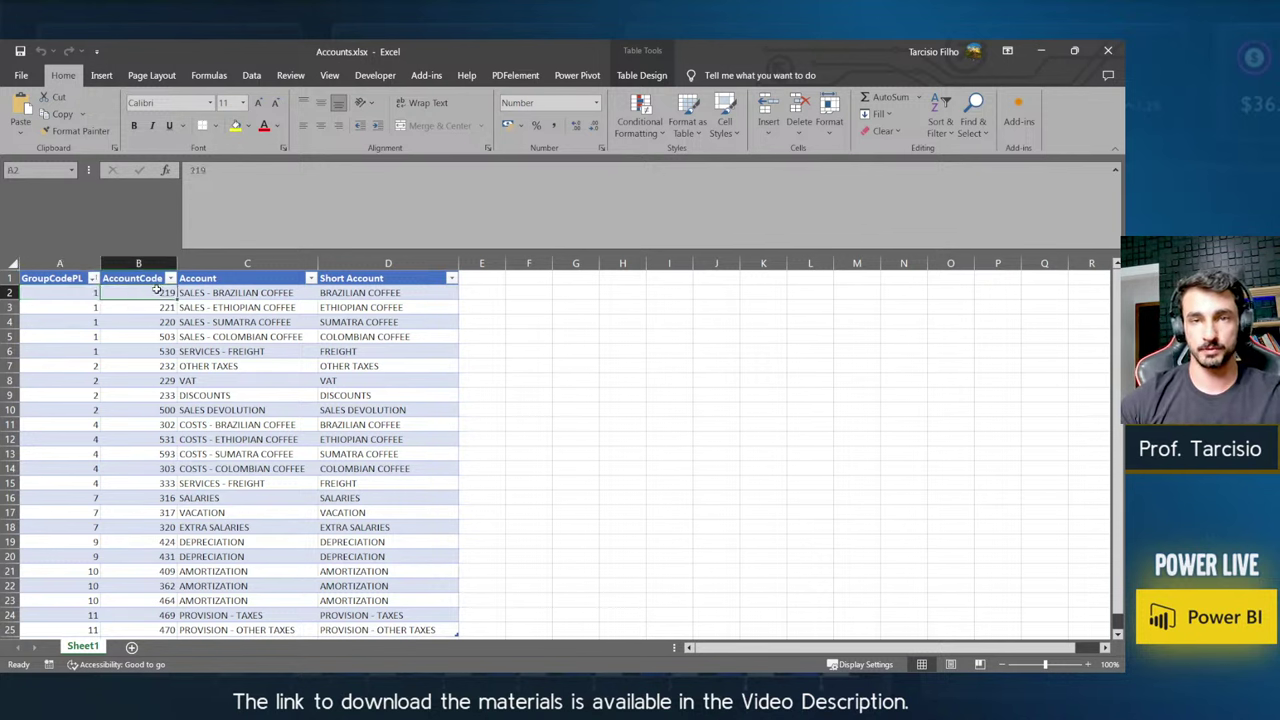
left_click(205, 293)
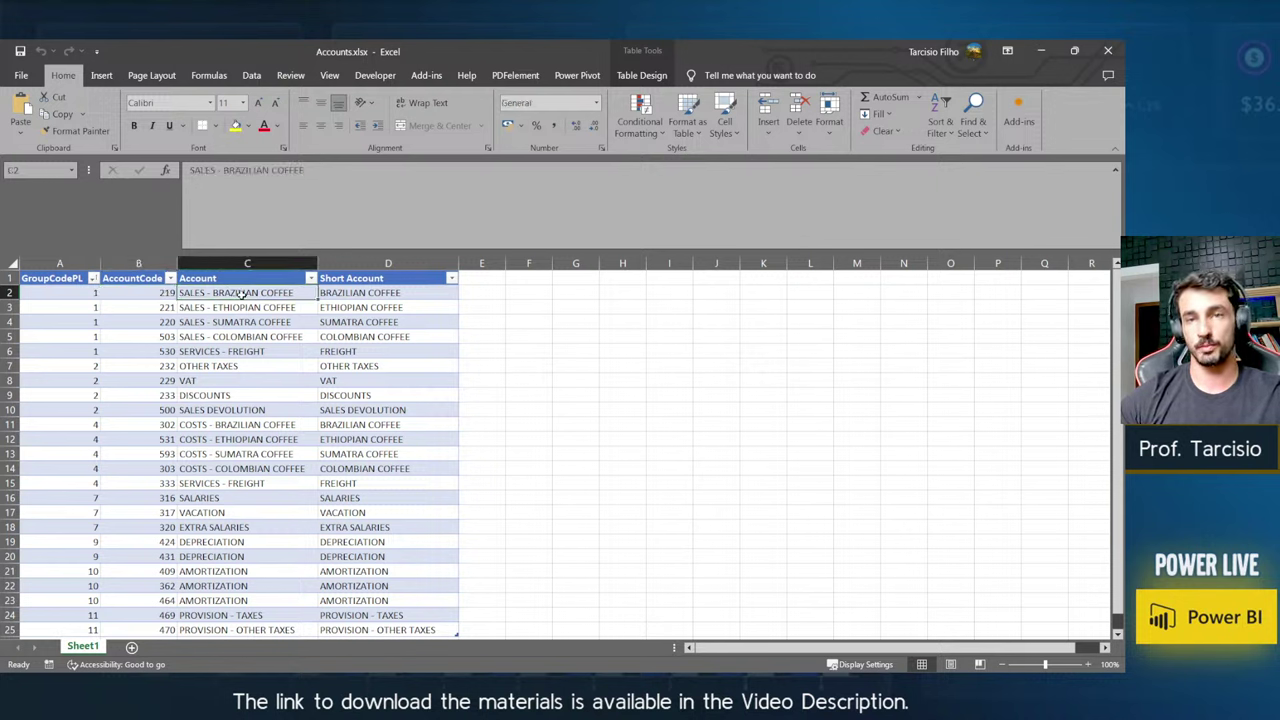
left_click(205, 310)
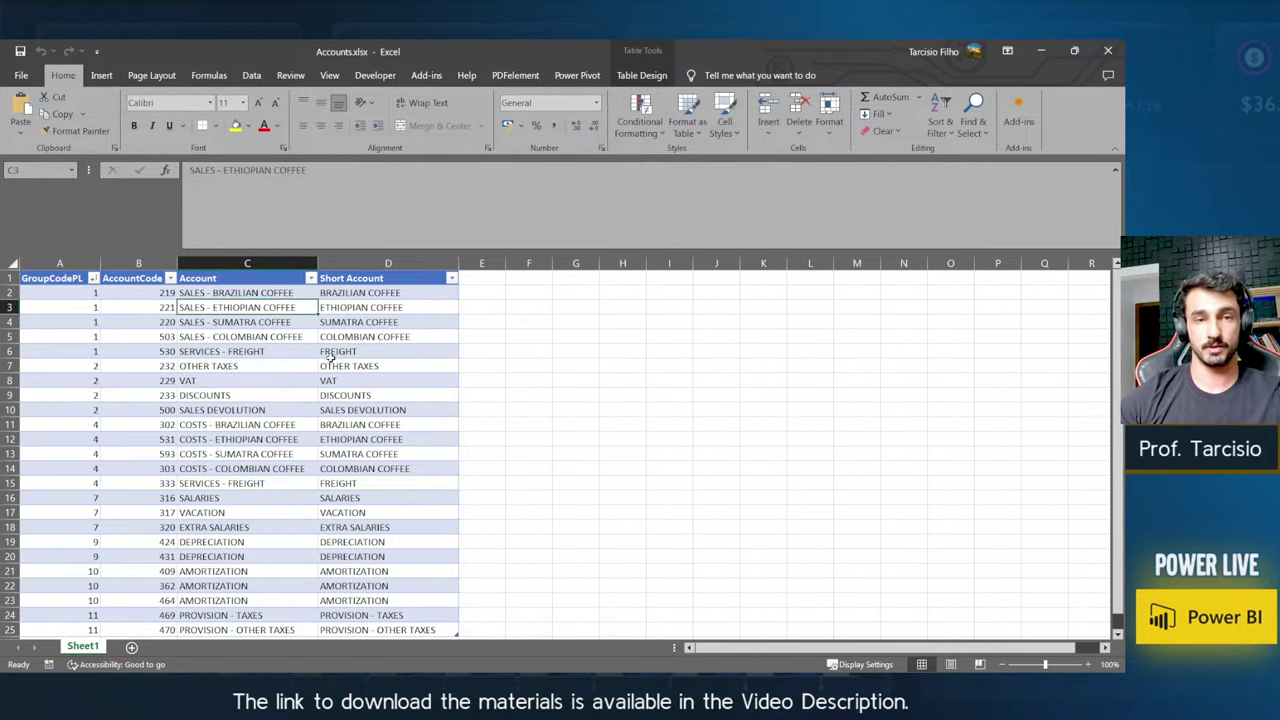
scroll(330, 365, "down", 1)
scroll(192, 500, "up", 1)
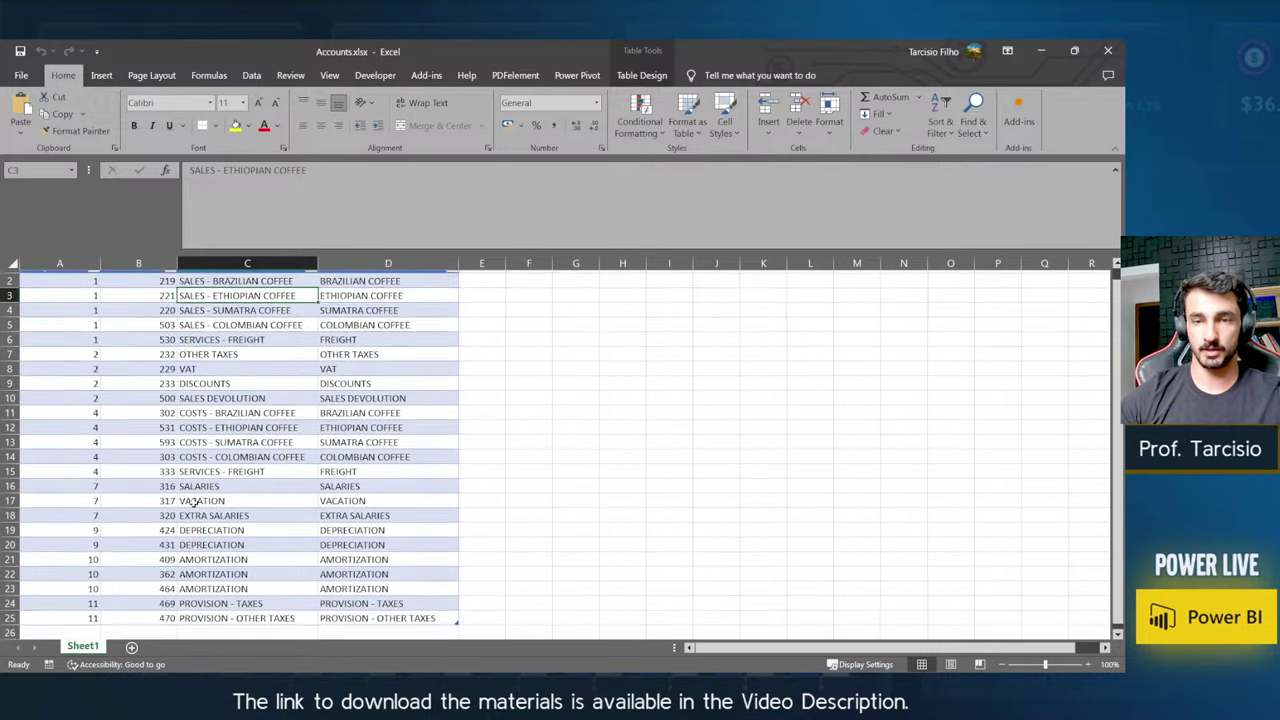
left_click(160, 500)
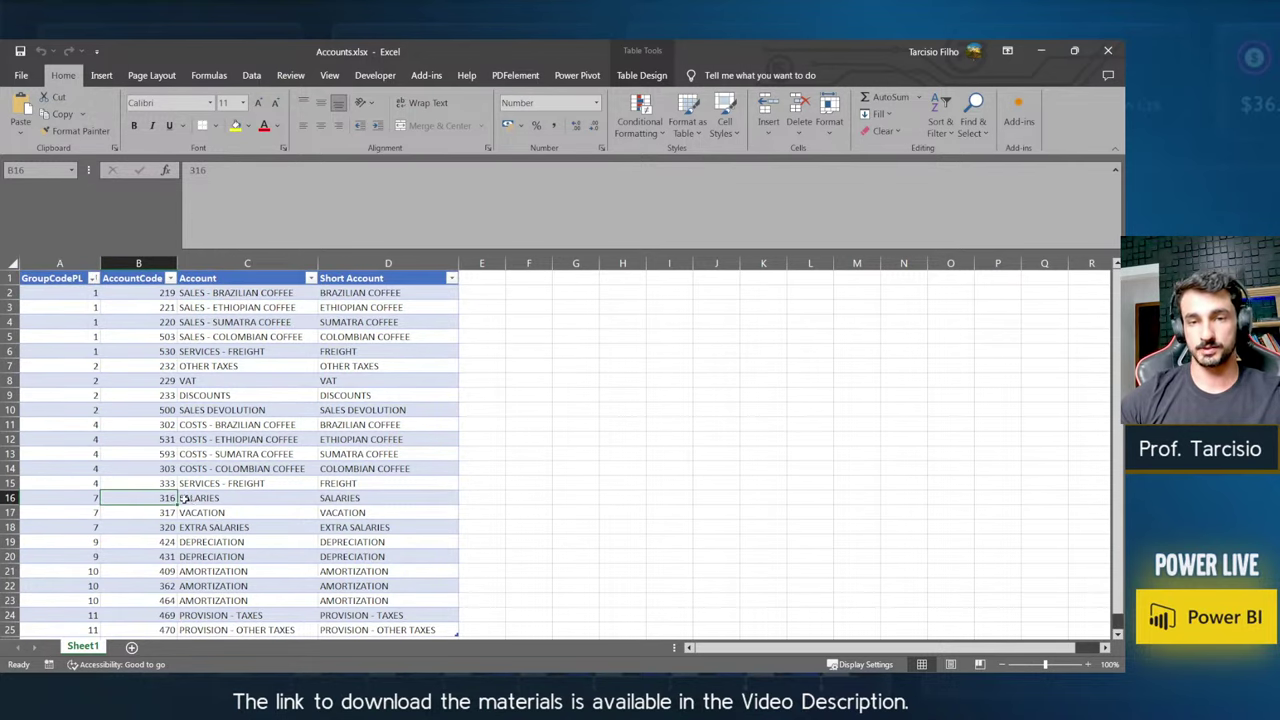
left_click_drag(190, 500, 310, 512)
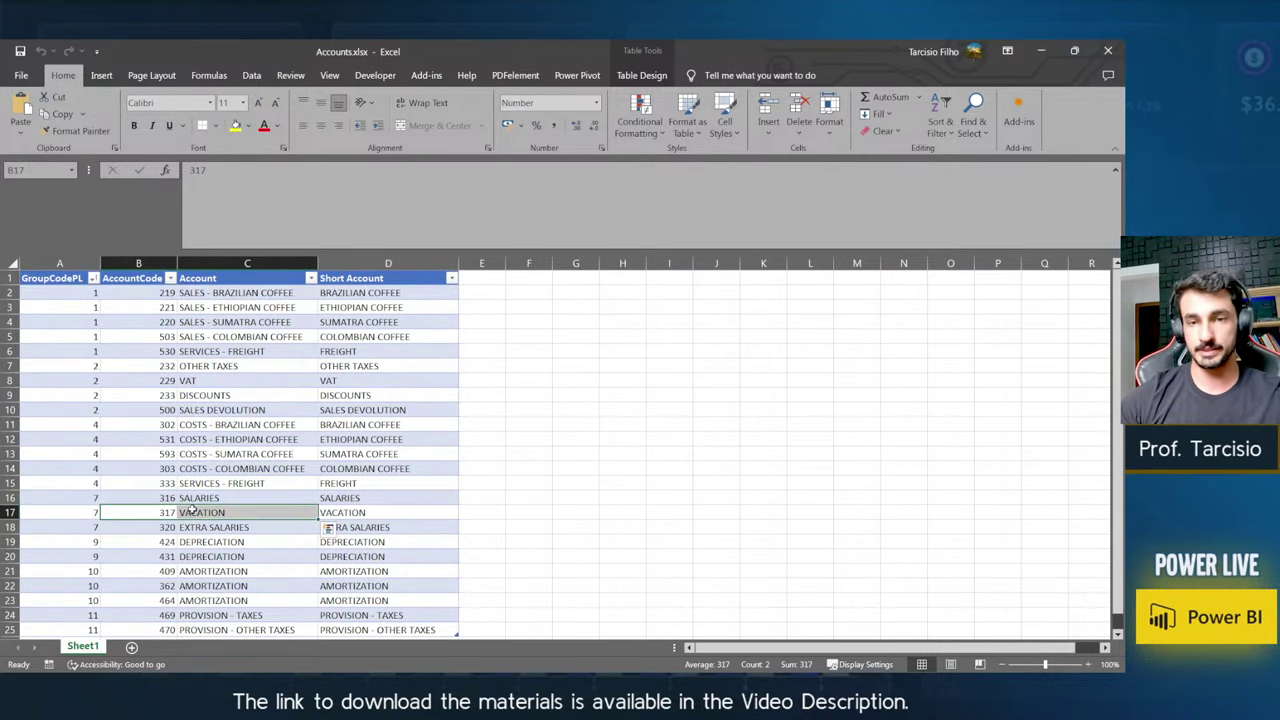
left_click(190, 511)
left_click(192, 468)
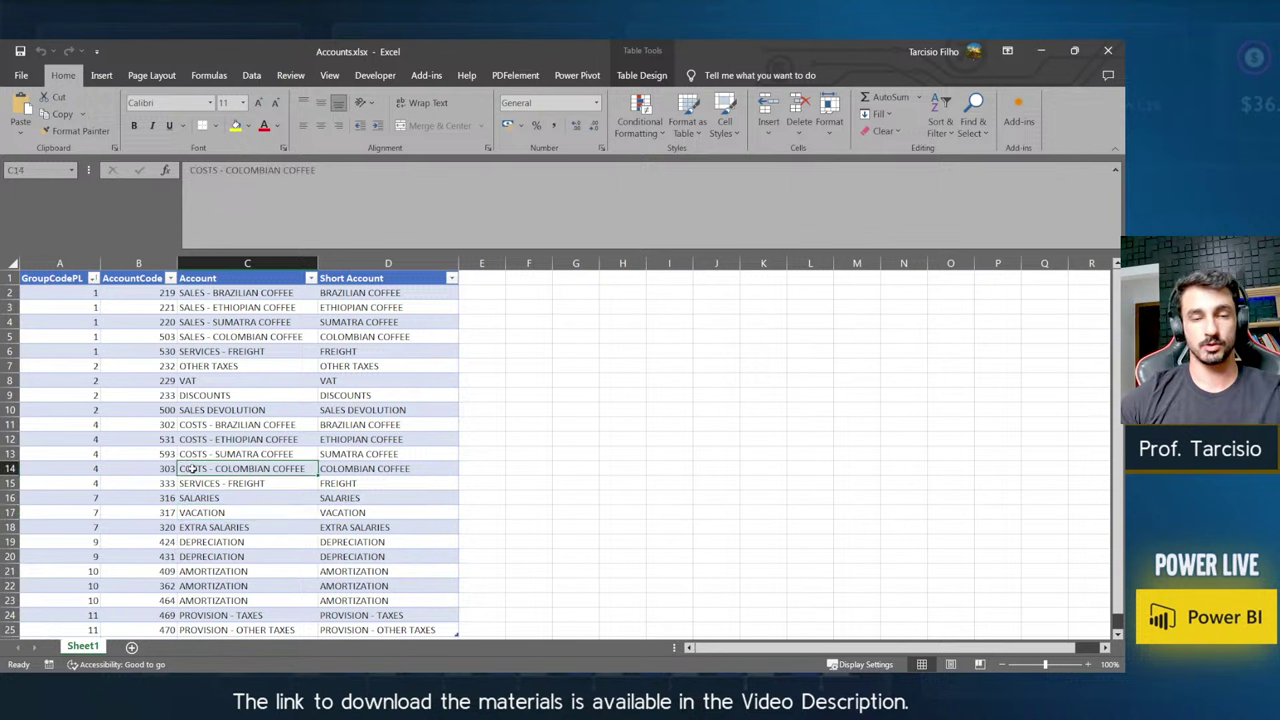
left_click_drag(122, 263, 380, 264)
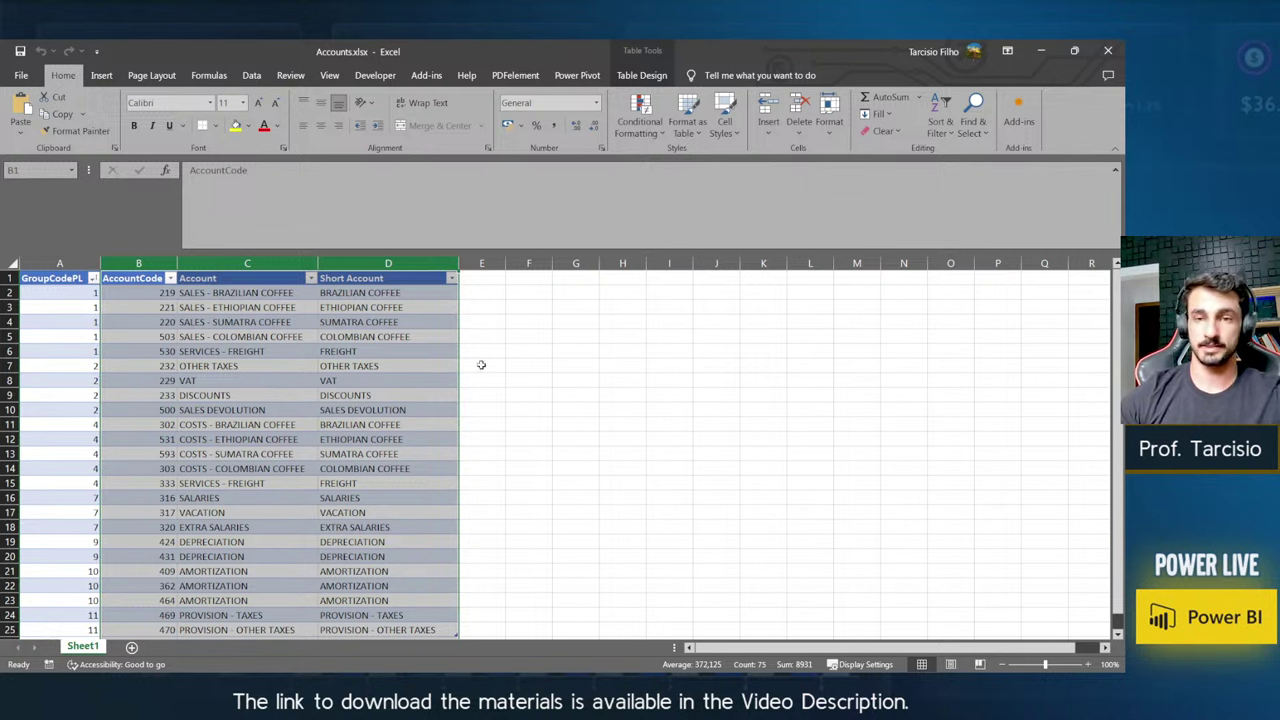
- Close the Accounts workbook and open Tables Mask.xlsx from the Database folder
left_click(1121, 46)
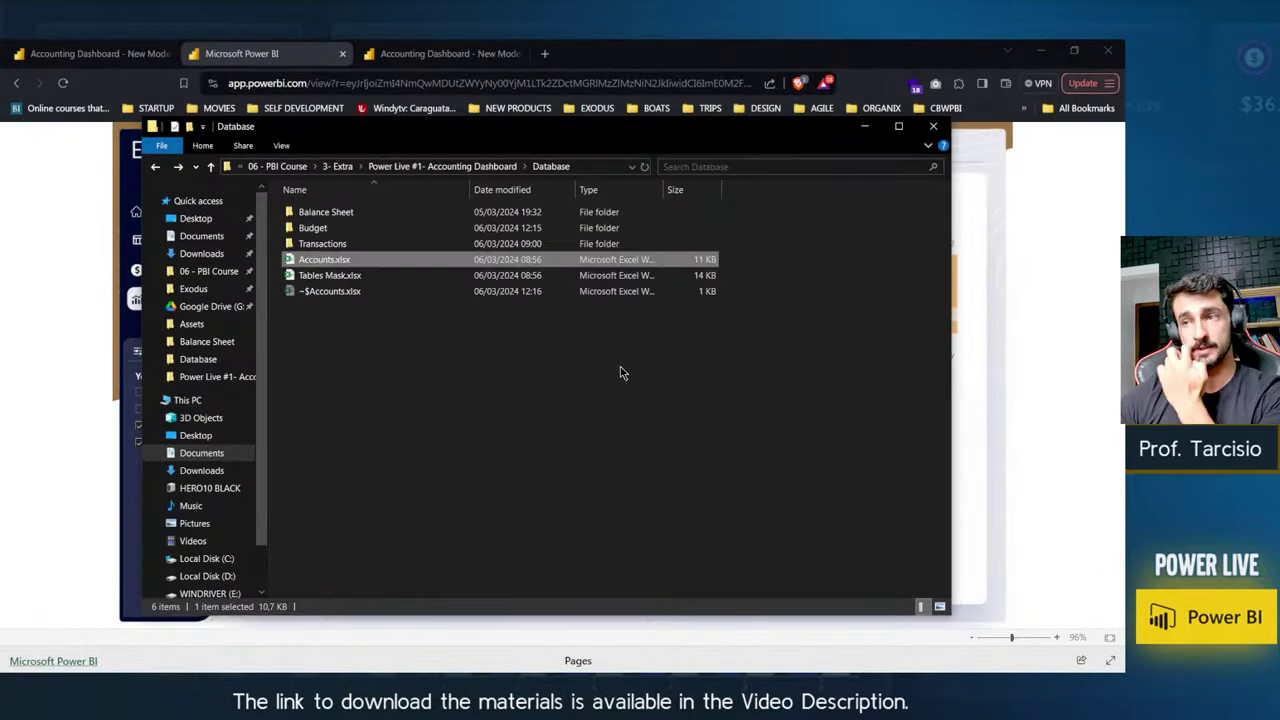
key("Down")
key("Return")
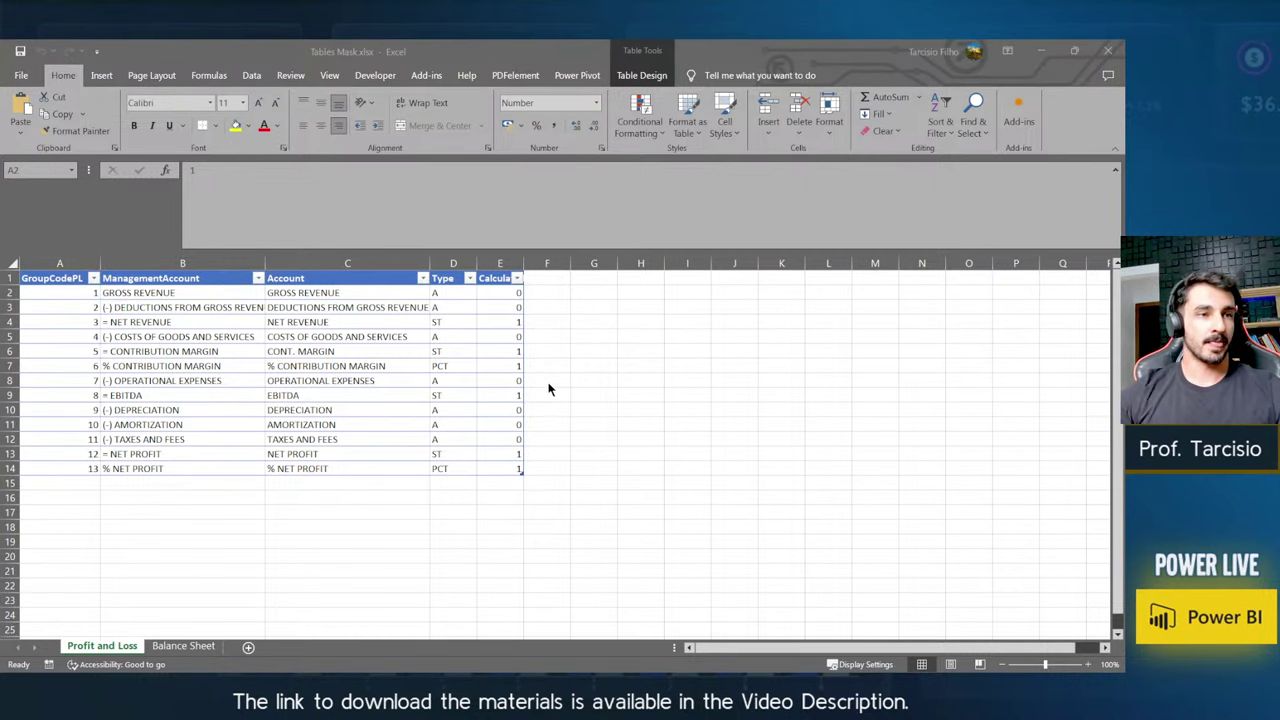
- Switch to the Power BI report in the browser and show its Profit and Loss page
key("alt+Tab")
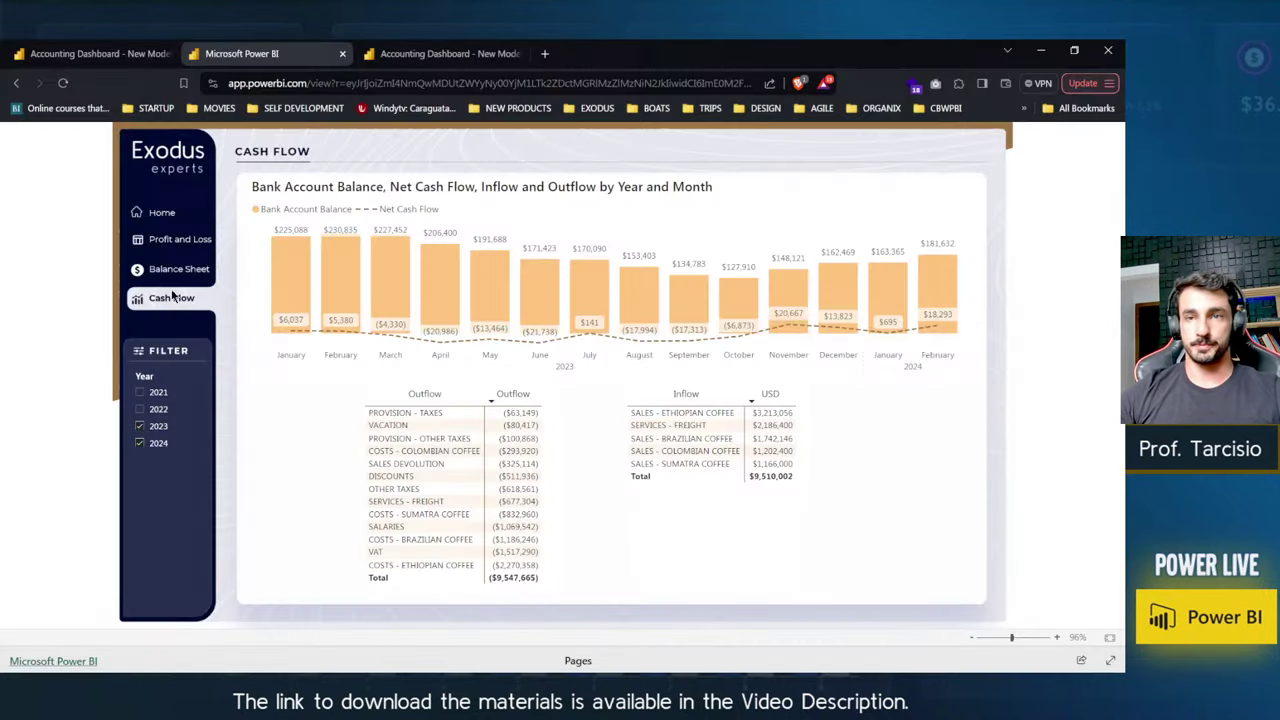
left_click(177, 237)
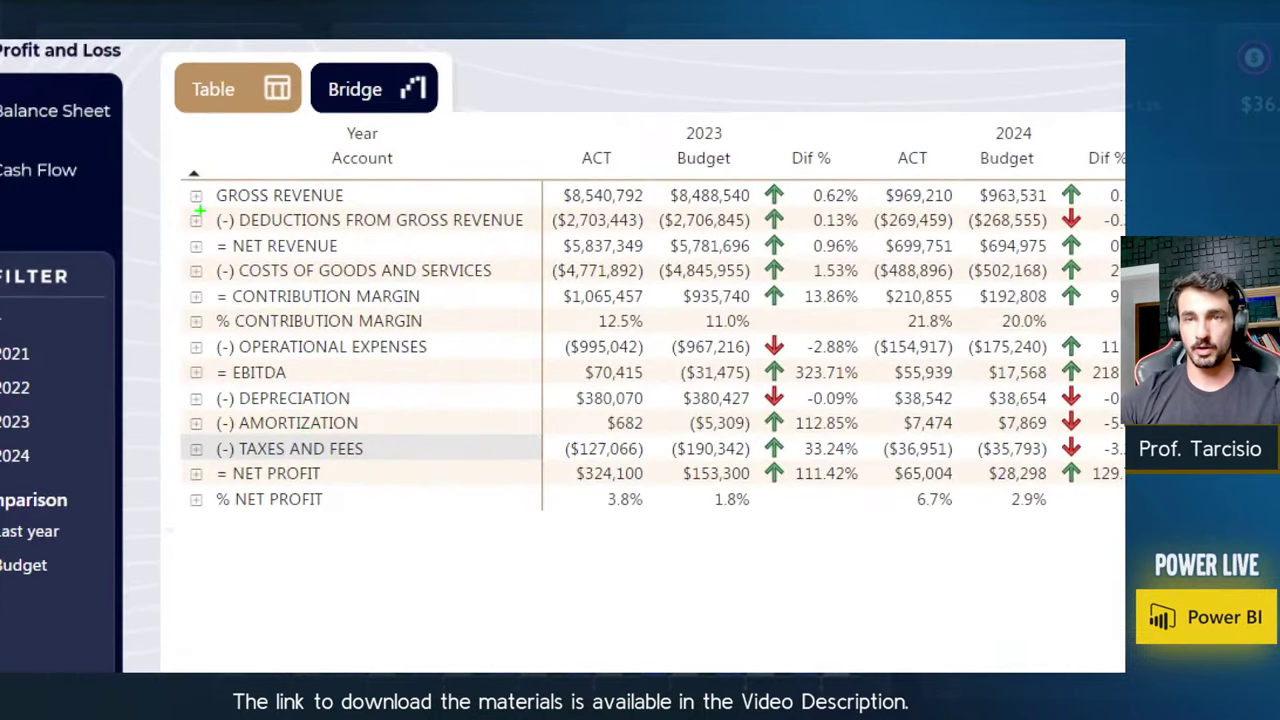
mouse_move(176, 143)
left_mouse_down()
mouse_move(240, 194)
mouse_move(363, 483)
mouse_move(538, 558)
left_mouse_up()
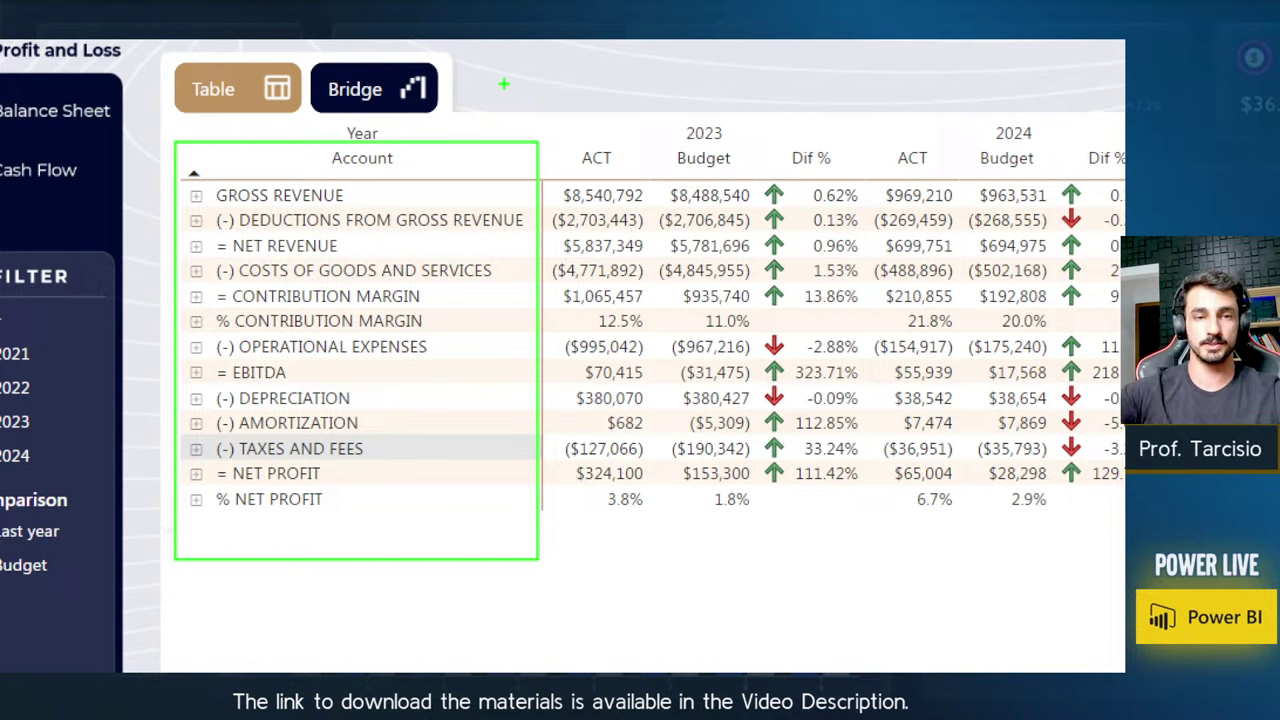
left_click_drag(212, 236, 244, 240)
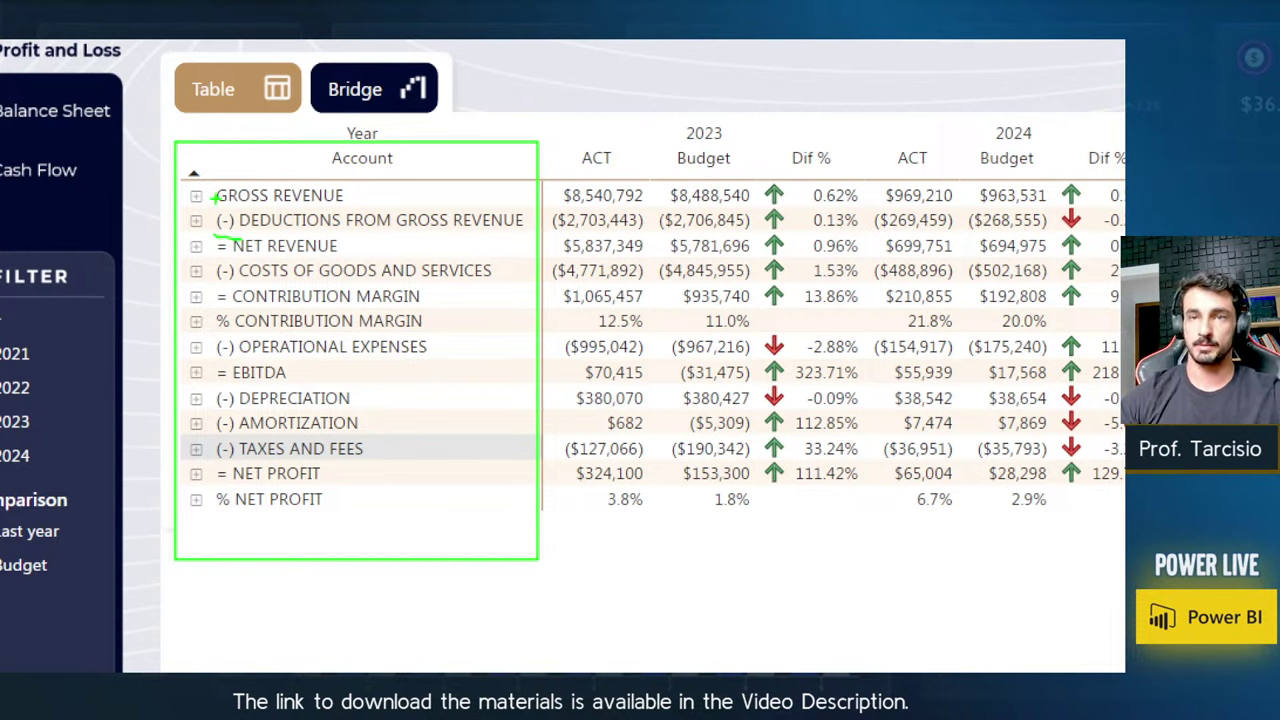
left_click_drag(212, 200, 238, 201)
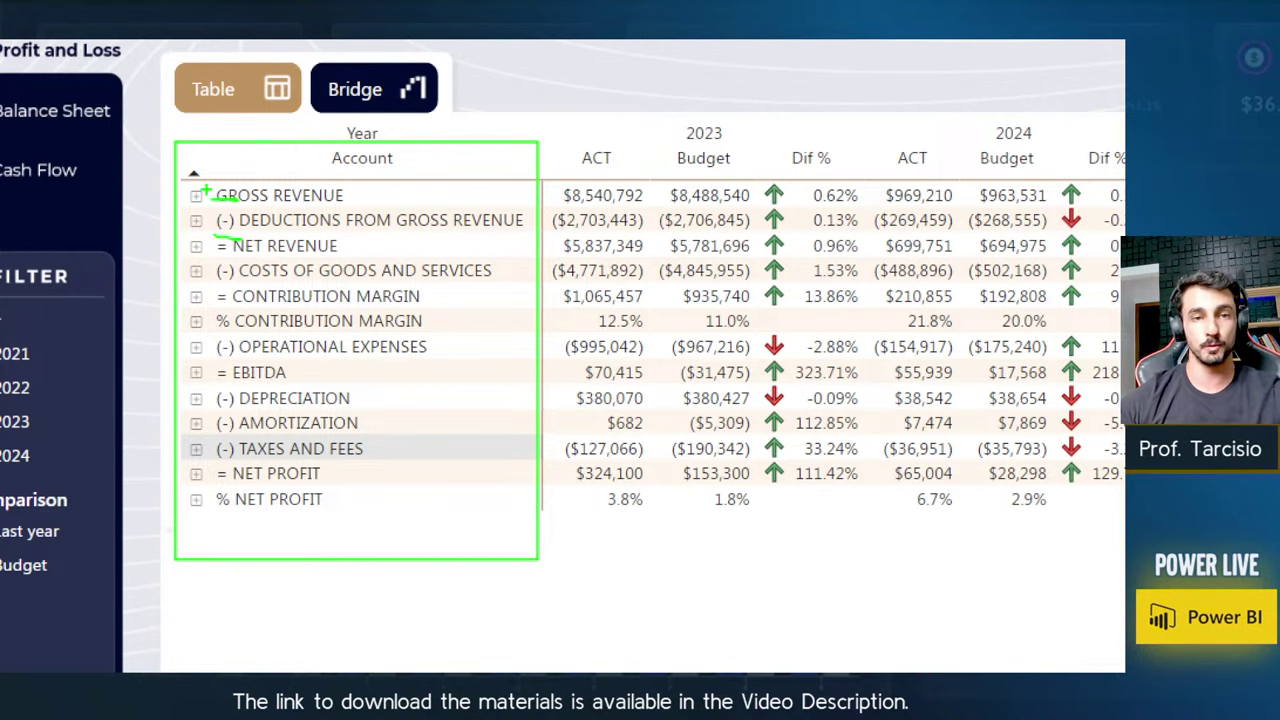
key("e")
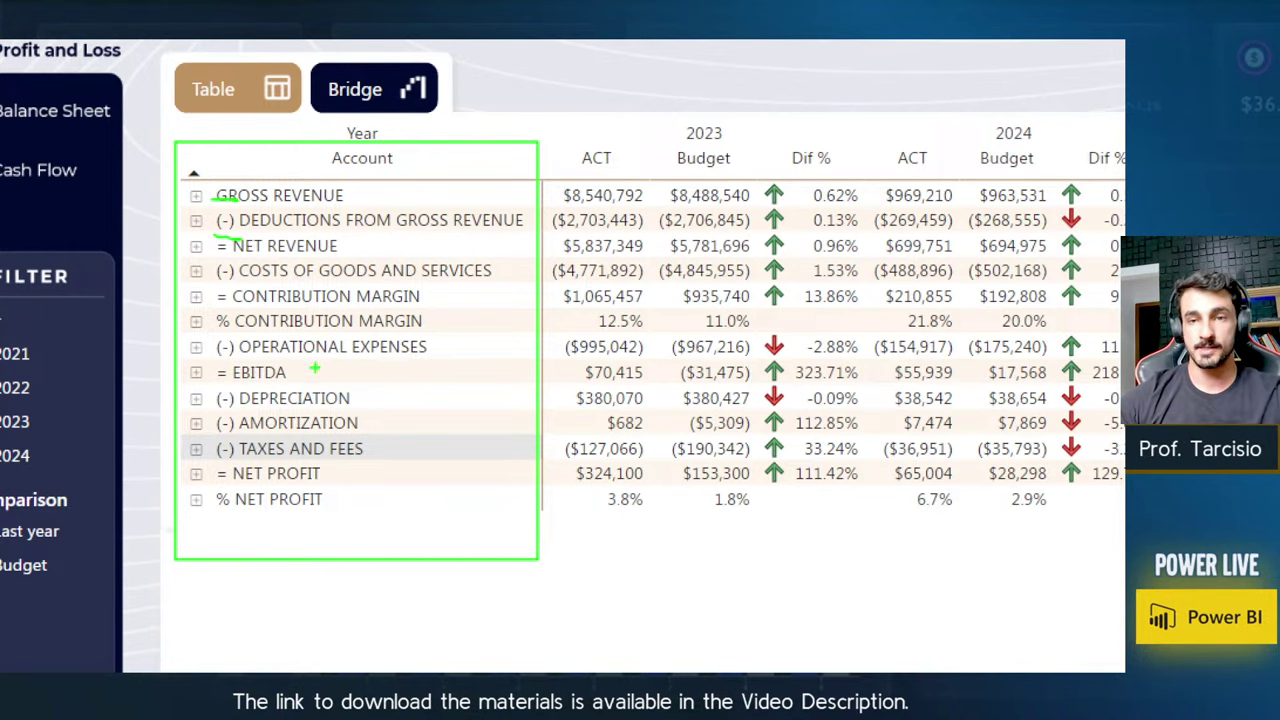
- Return to the Tables Mask workbook in Excel and examine the GroupCodePL and ManagementAccount columns of the Profit and Loss sheet
key("Escape")
key("alt+Tab")
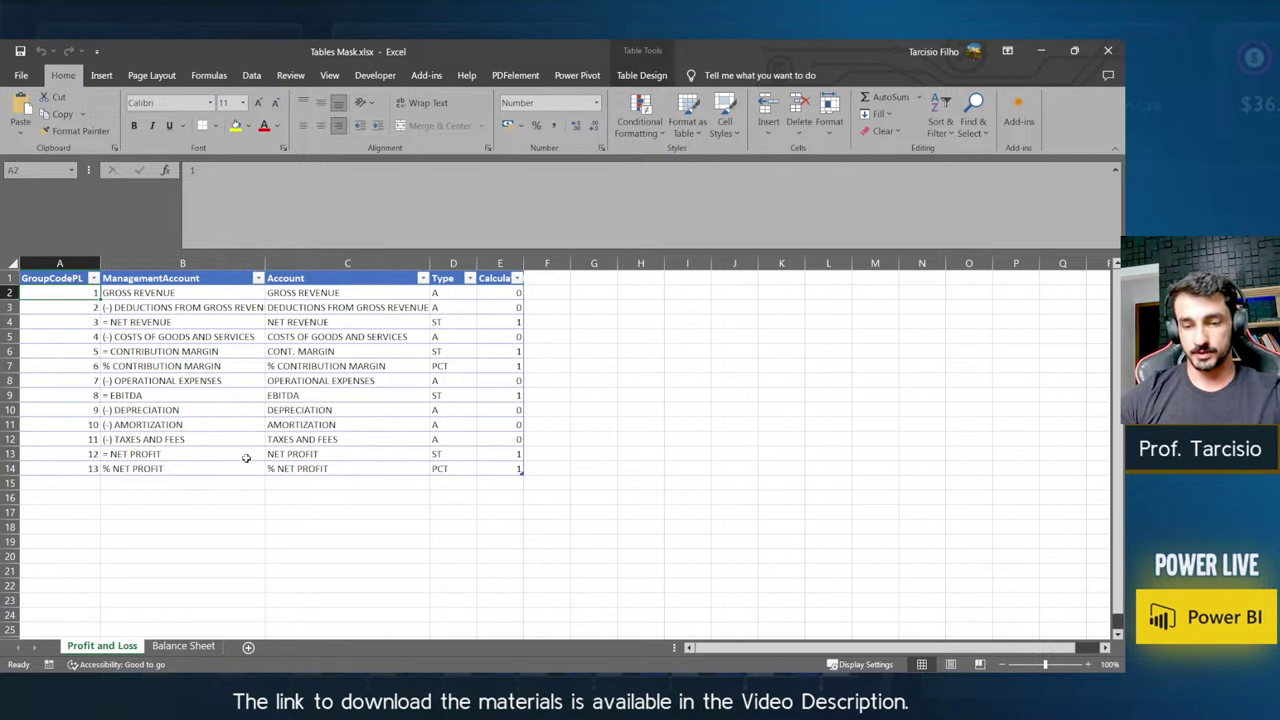
left_click(84, 263)
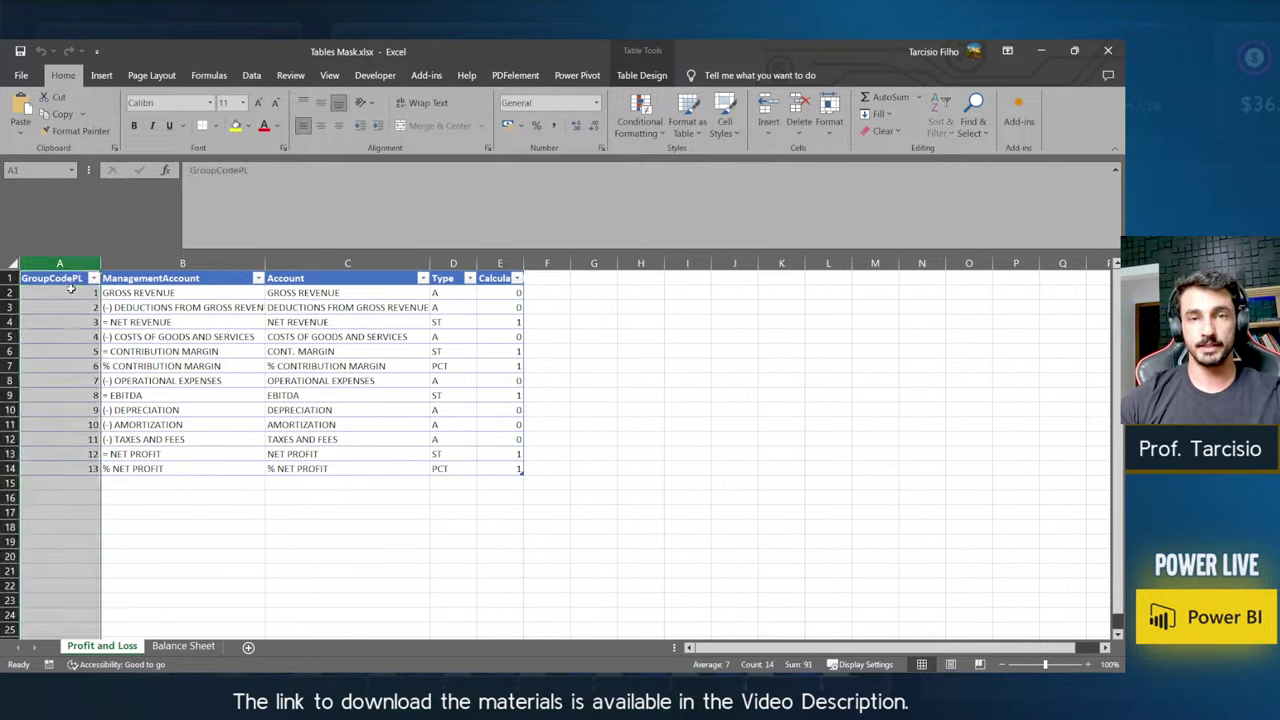
left_click(130, 263)
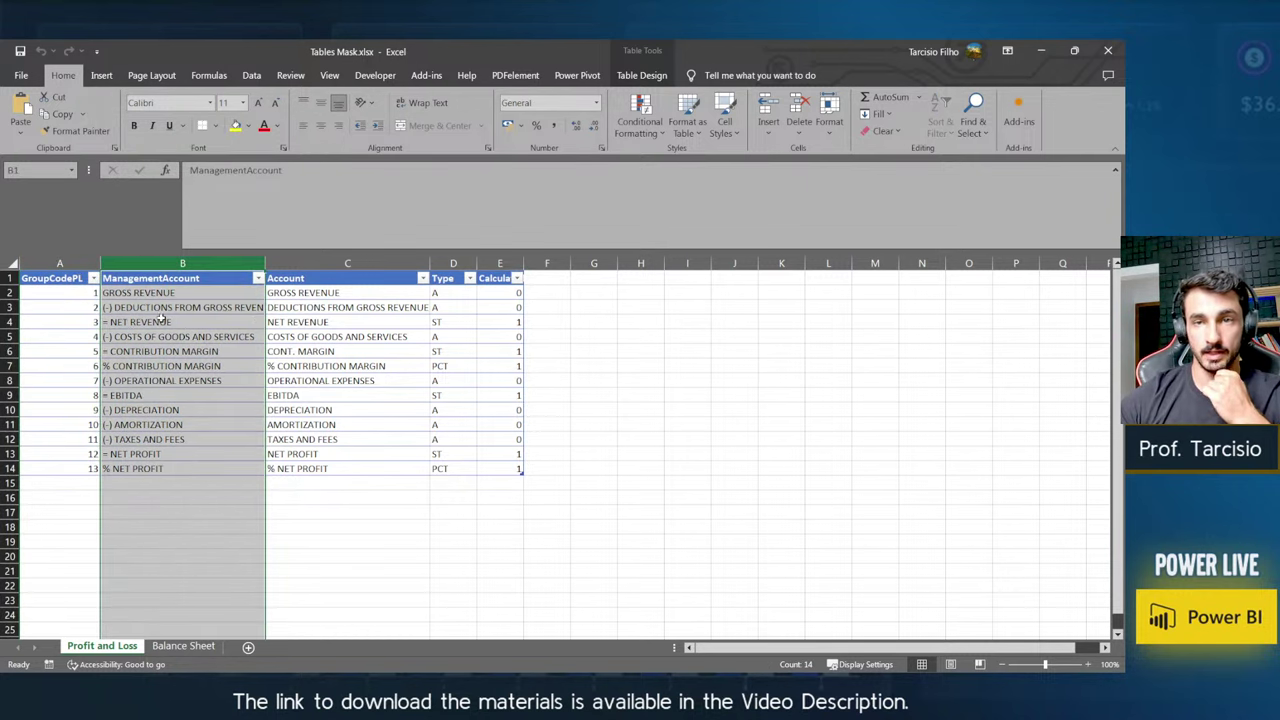
- Reopen Accounts.xlsx alongside Tables Mask and examine the sales and freight accounts that share GroupCodePL 1
key("super+e")
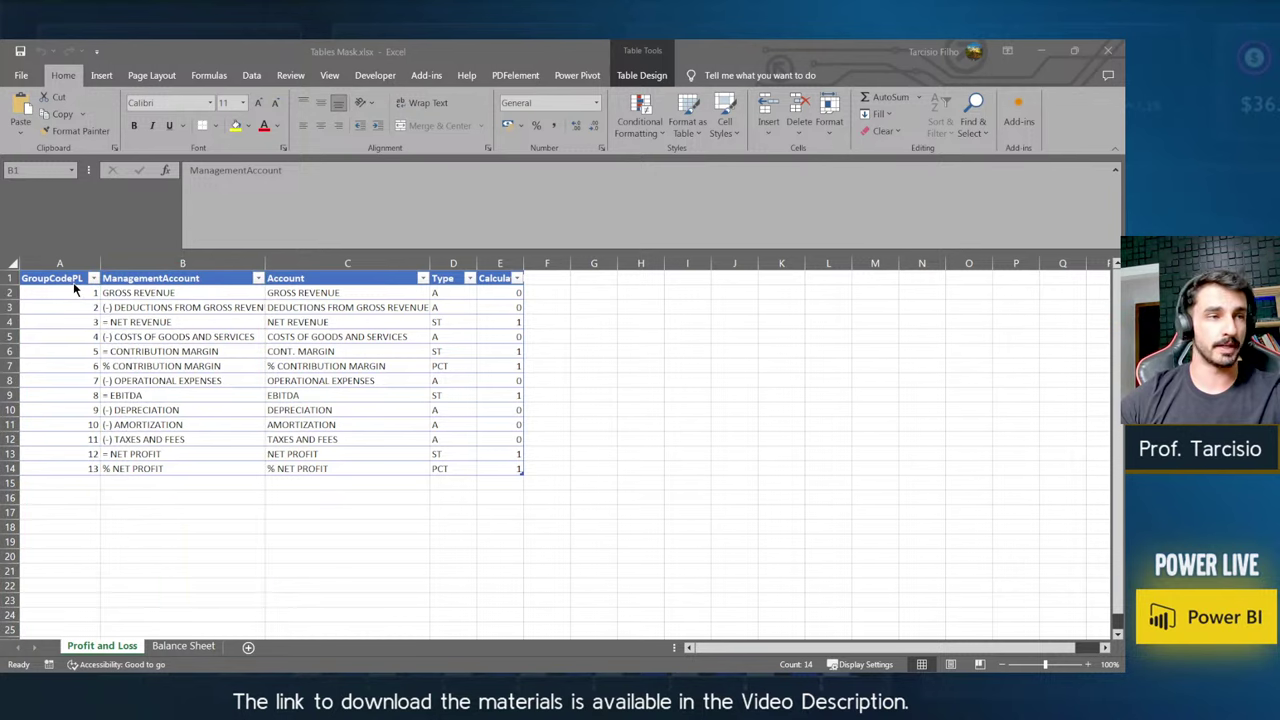
key("alt+Tab")
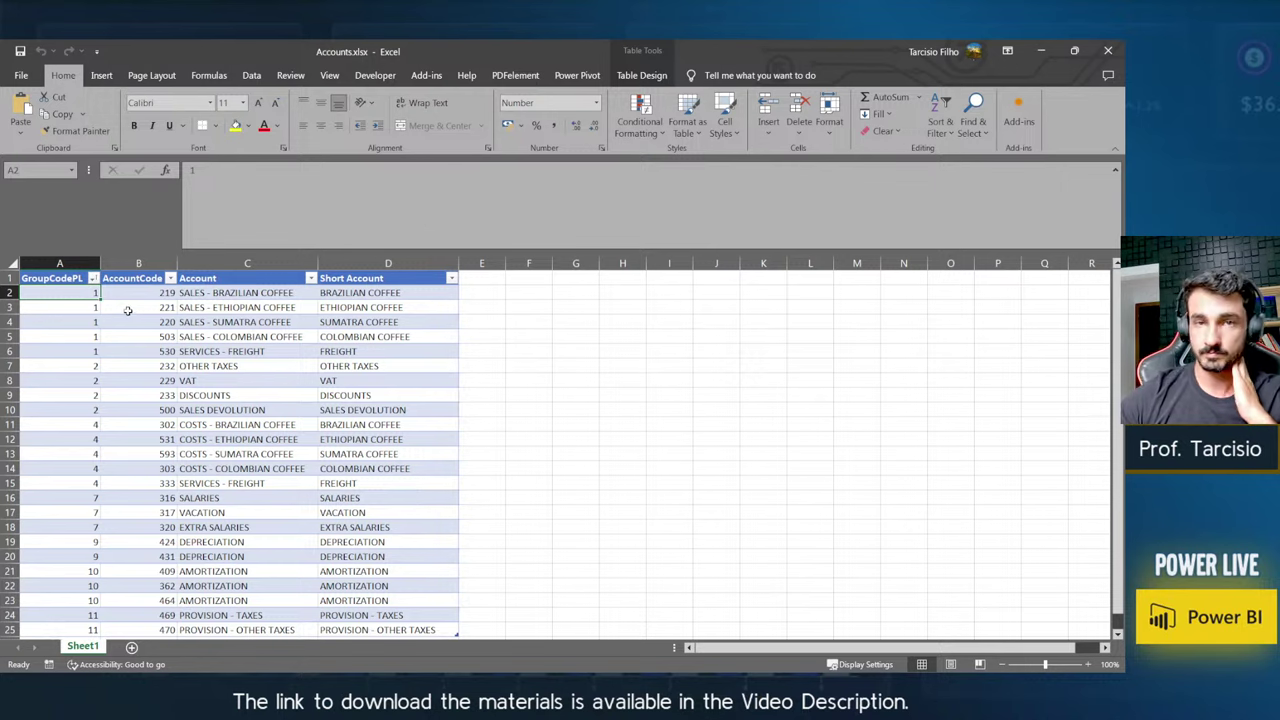
left_click(124, 292)
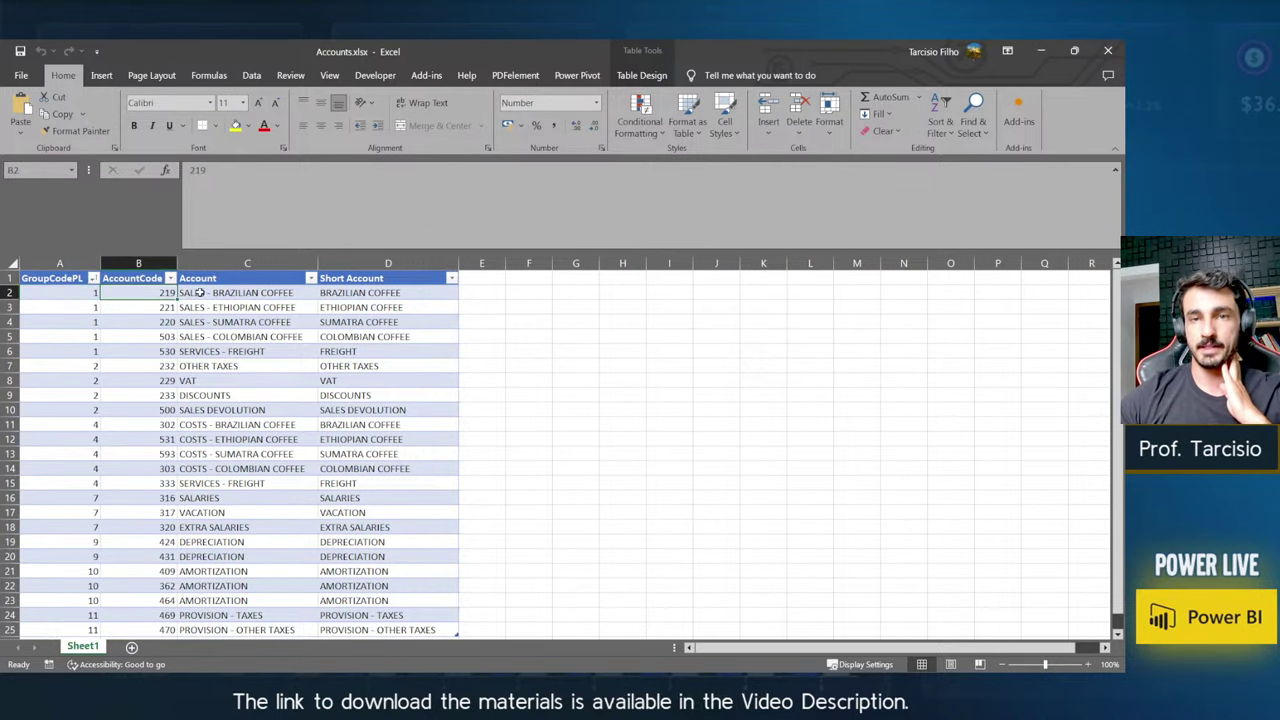
left_click_drag(229, 293, 221, 335)
scroll(123, 350, "up", 4)
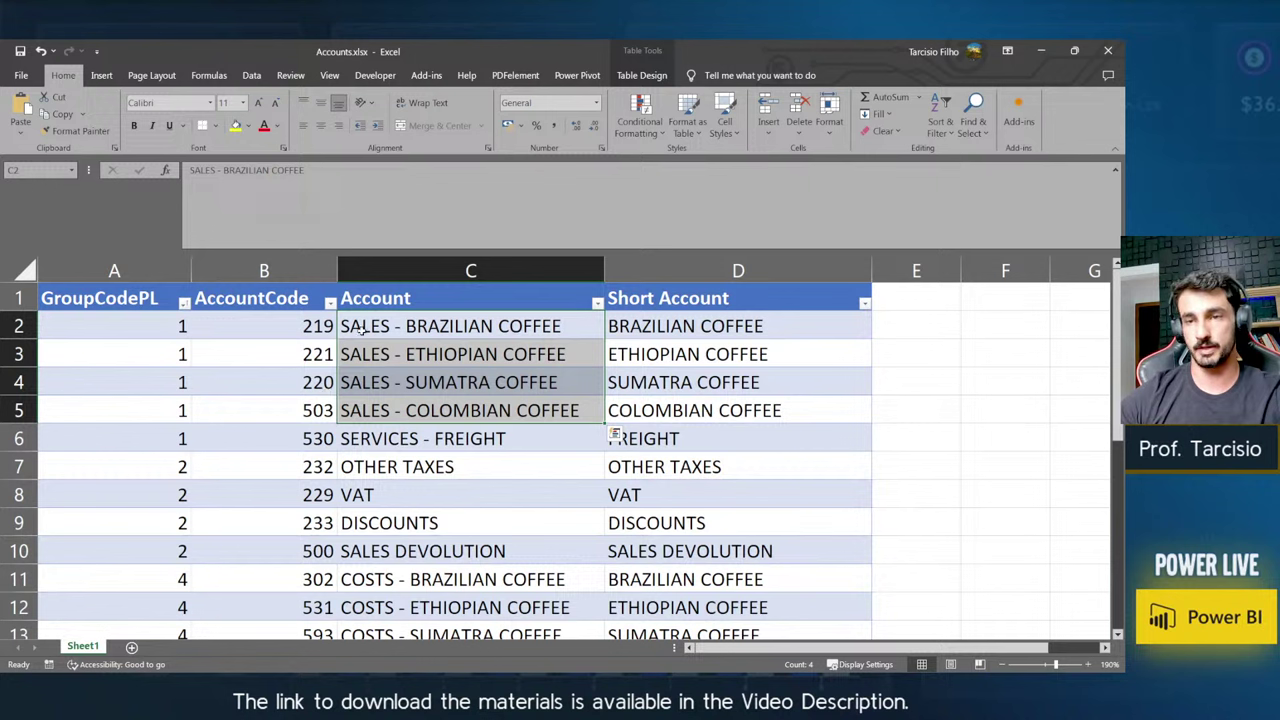
left_click(355, 436)
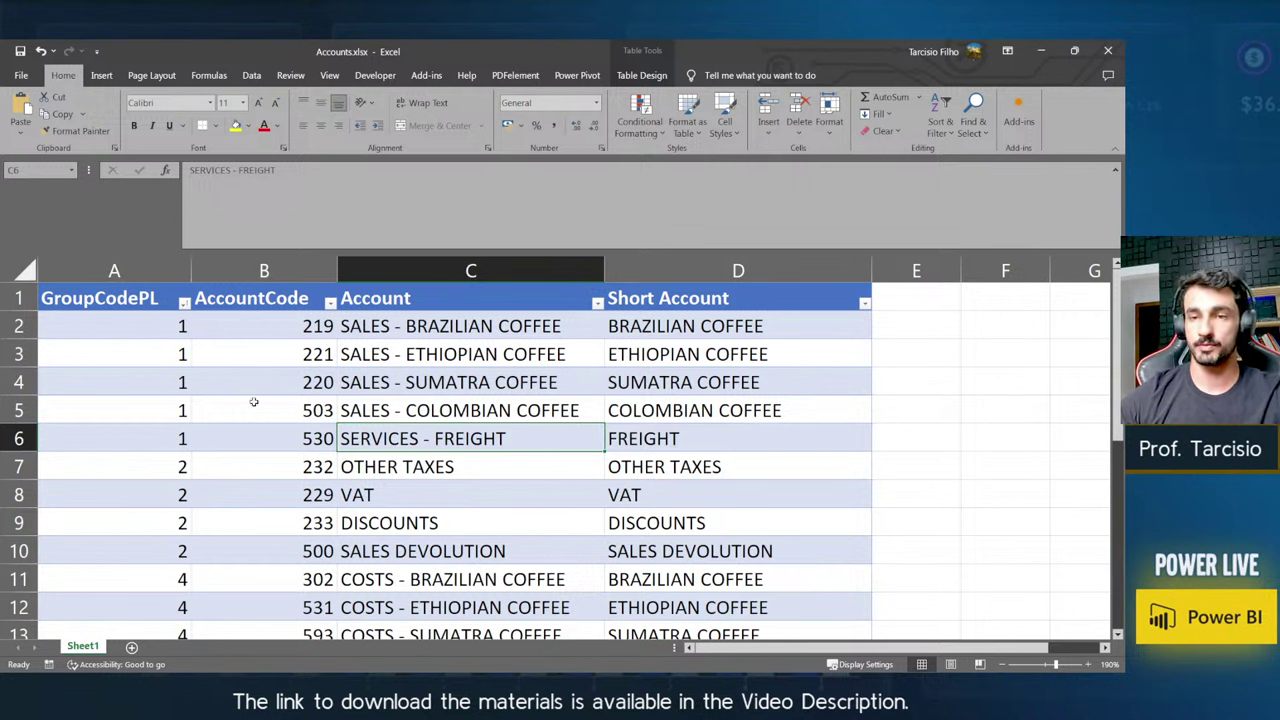
left_click_drag(182, 436, 166, 326)
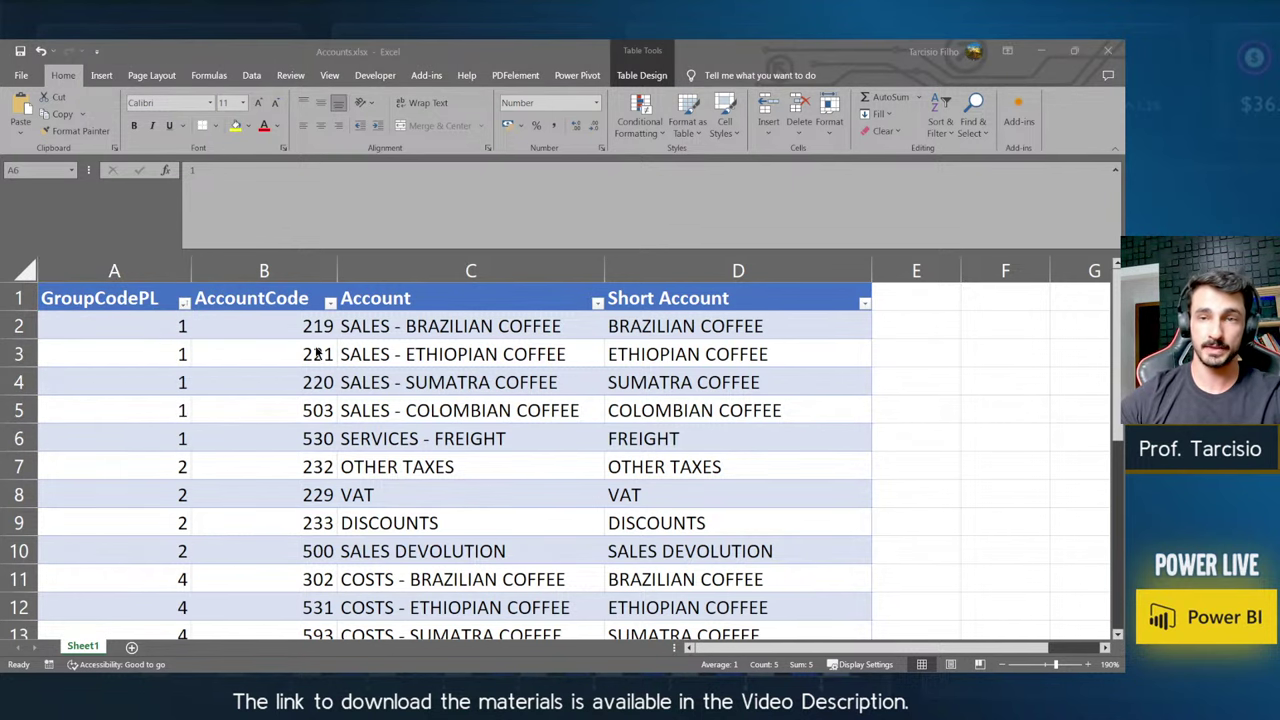
- Look up GroupCodePL 1 in the Tables Mask workbook and relate it to the GROSS REVENUE management account
key("alt+Tab")
left_click(70, 294)
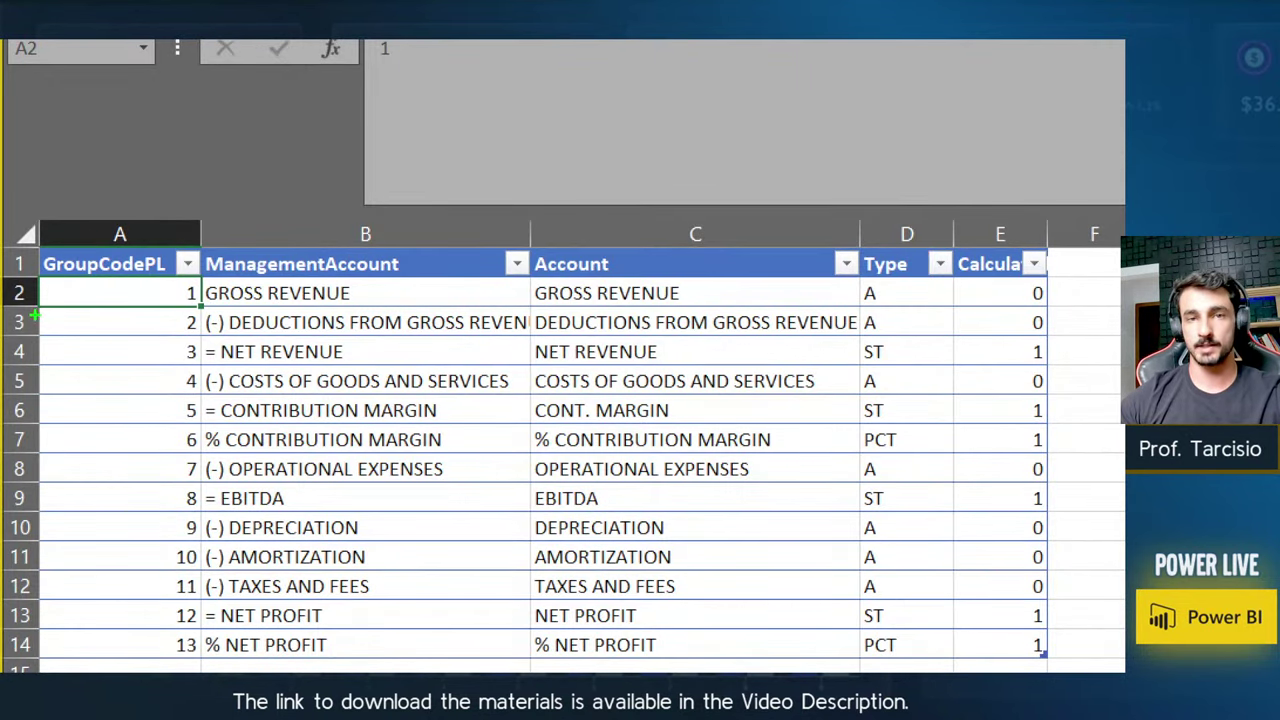
mouse_move(34, 315)
left_mouse_down()
mouse_move(394, 312)
mouse_move(457, 278)
mouse_move(474, 250)
mouse_move(682, 250)
mouse_move(900, 310)
mouse_move(40, 214)
left_mouse_up()
left_click_drag(165, 297, 186, 296)
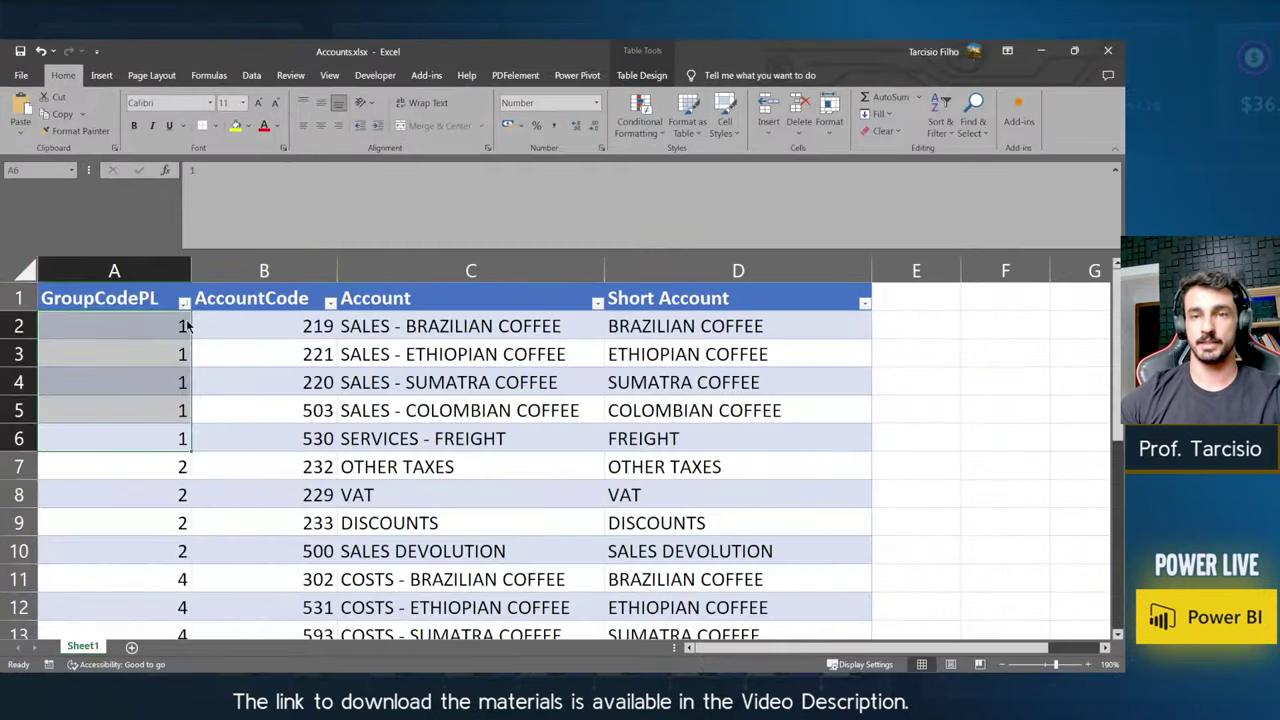
- In the Accounts workbook, review the GroupCodePL 1 rows and the GroupCodePL 2 accounts from OTHER TAXES to SALES DEVOLUTION
left_click_drag(137, 326, 320, 432)
scroll(203, 478, "down", 1)
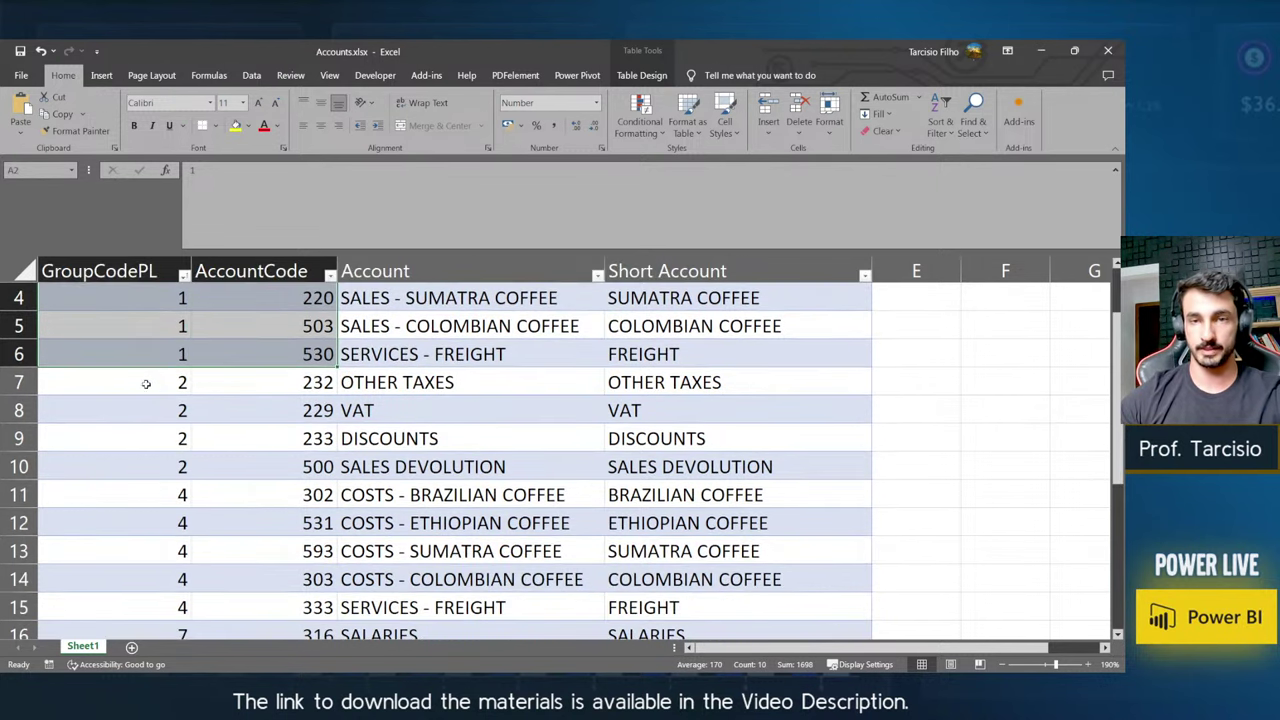
left_click_drag(143, 382, 151, 462)
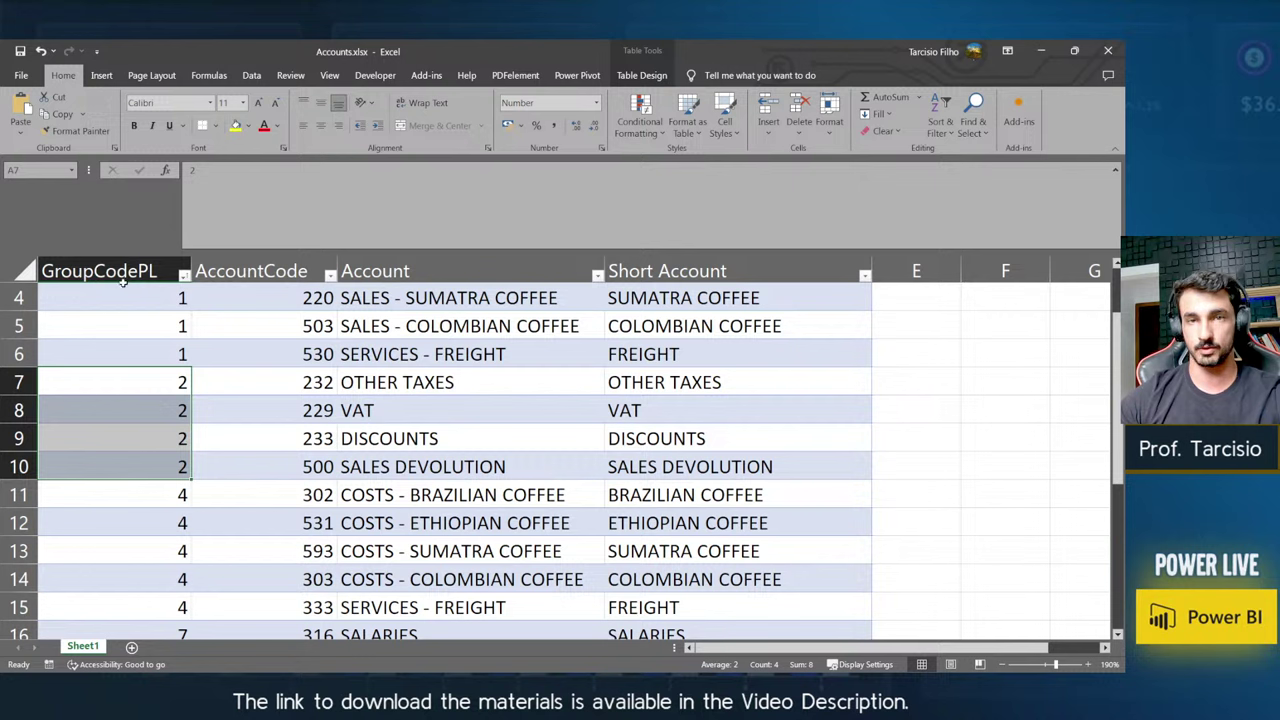
left_click(366, 385)
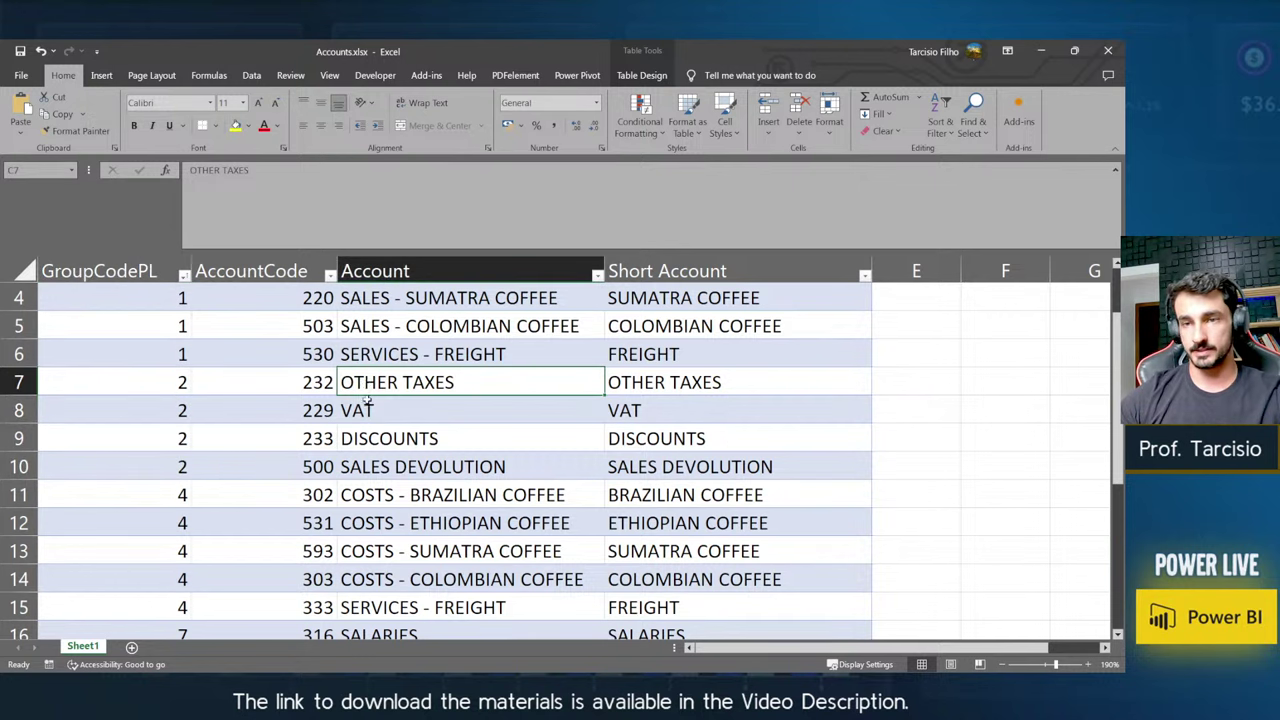
left_click(389, 411)
left_click(385, 432)
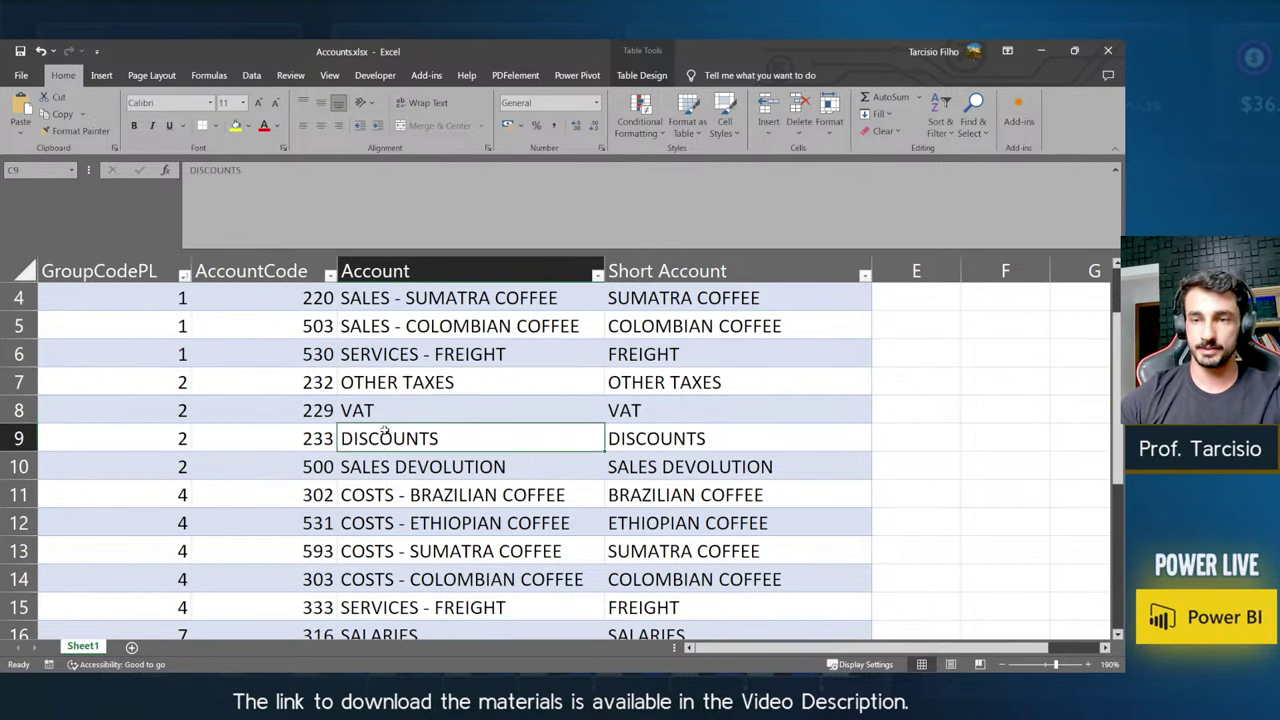
left_click(376, 458)
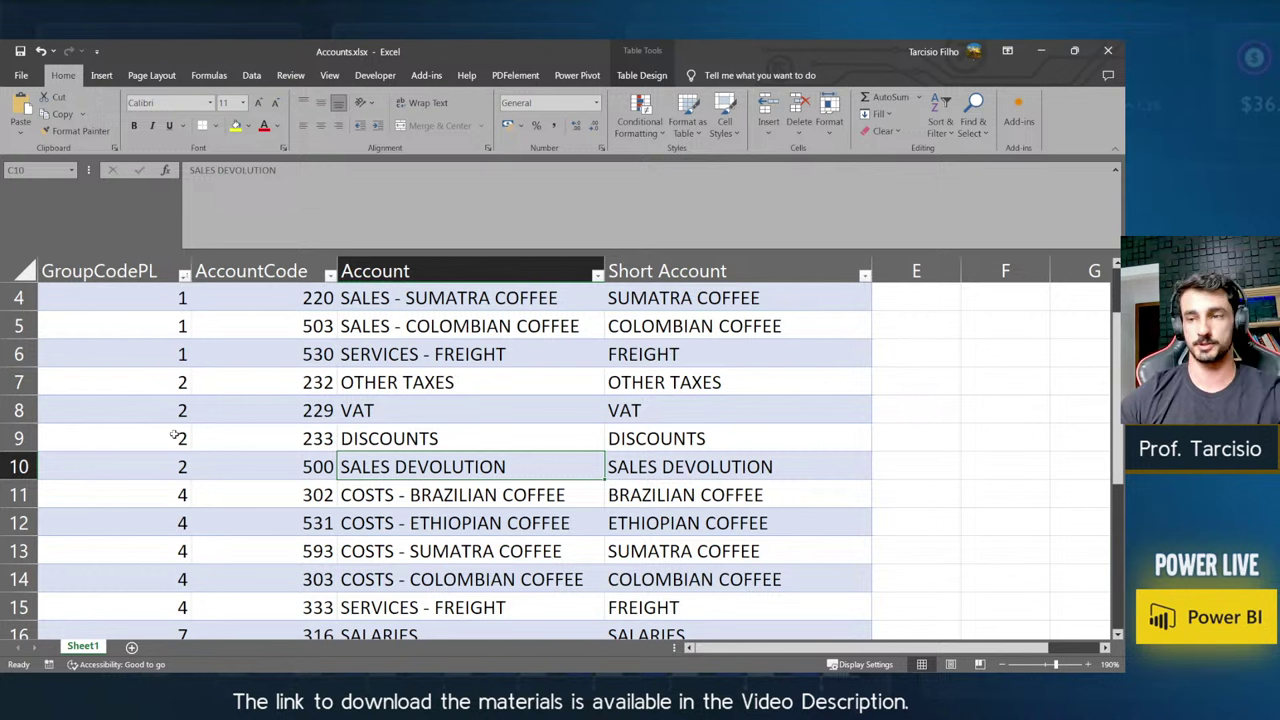
left_click_drag(165, 468, 157, 373)
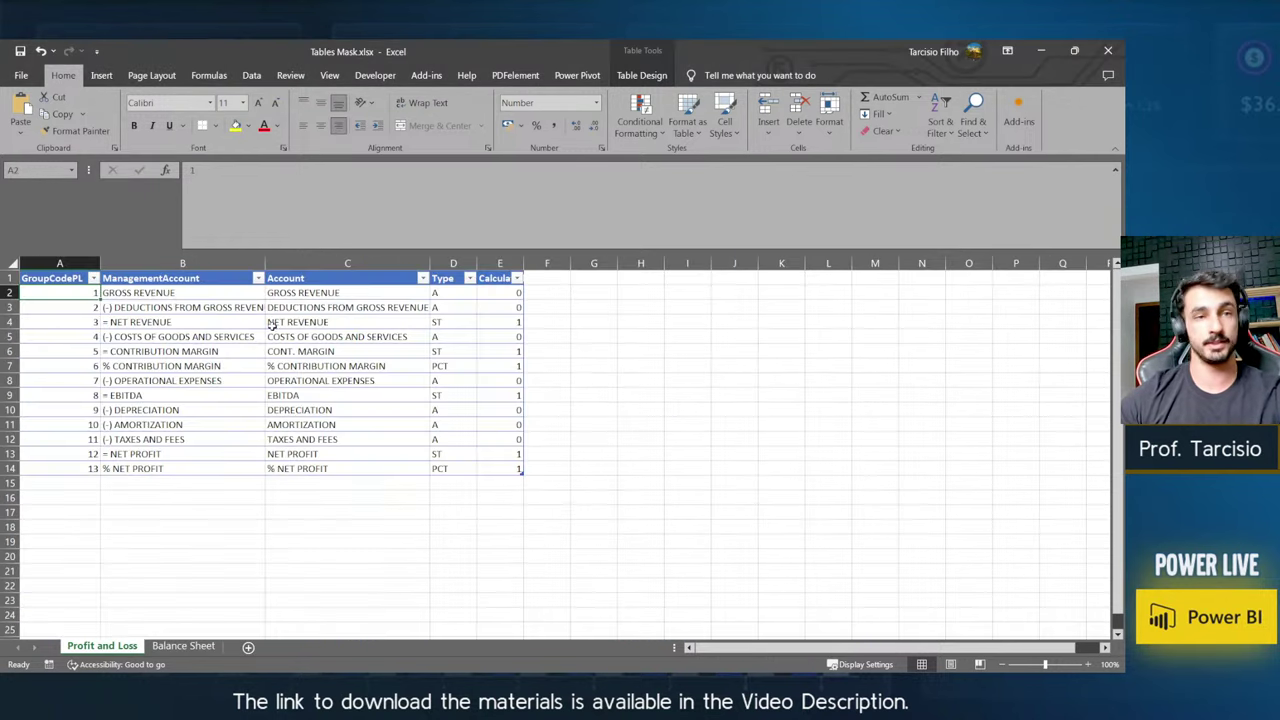
- Locate GroupCodePL 2, deductions from gross revenue, in the Tables Mask workbook and select the whole GroupCodePL column
left_click(83, 305)
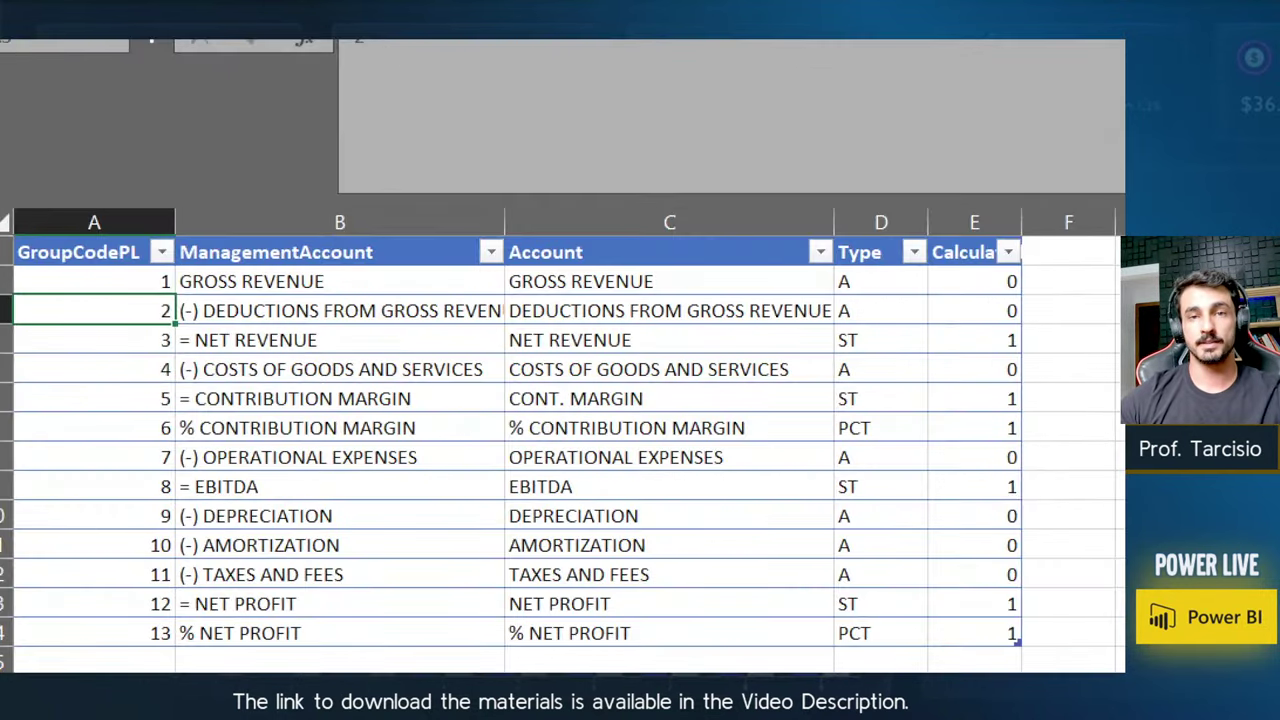
left_click(103, 309)
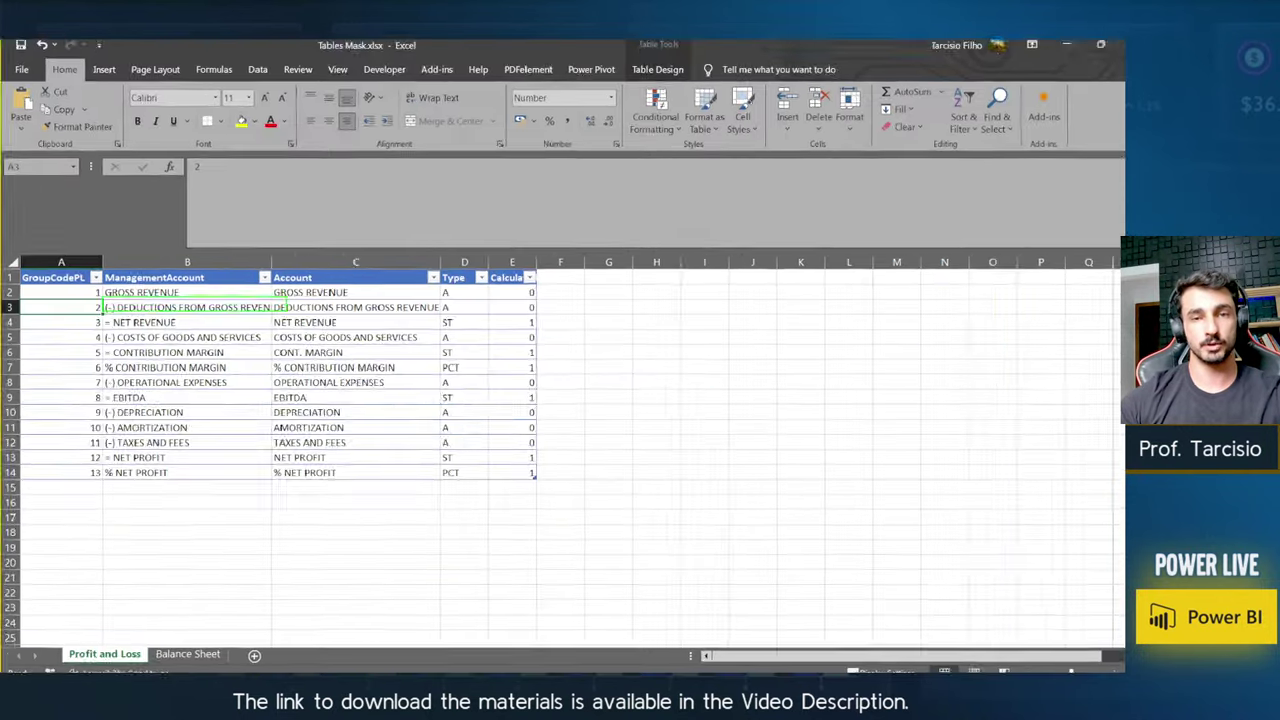
left_click(90, 225)
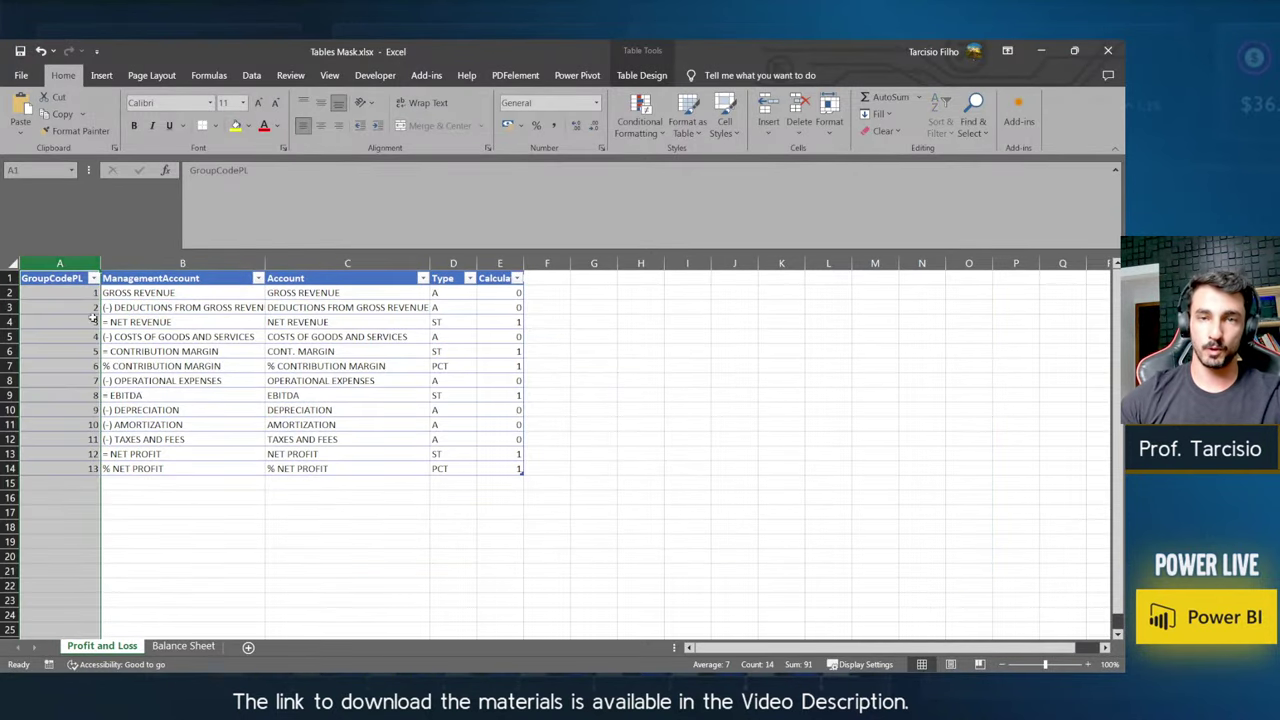
- Go back to the Accounts workbook and examine the rows linking GroupCodePL 1 to the coffee sales accounts
key("alt+Tab")
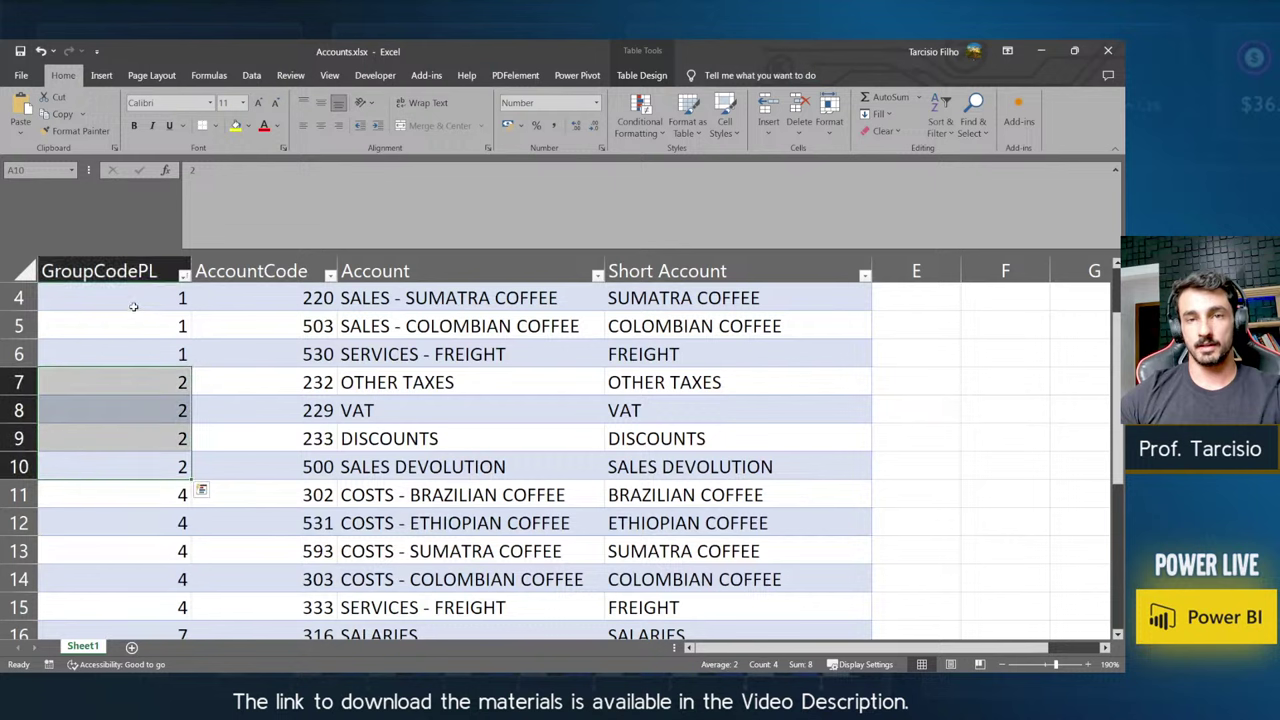
scroll(128, 311, "up", 1)
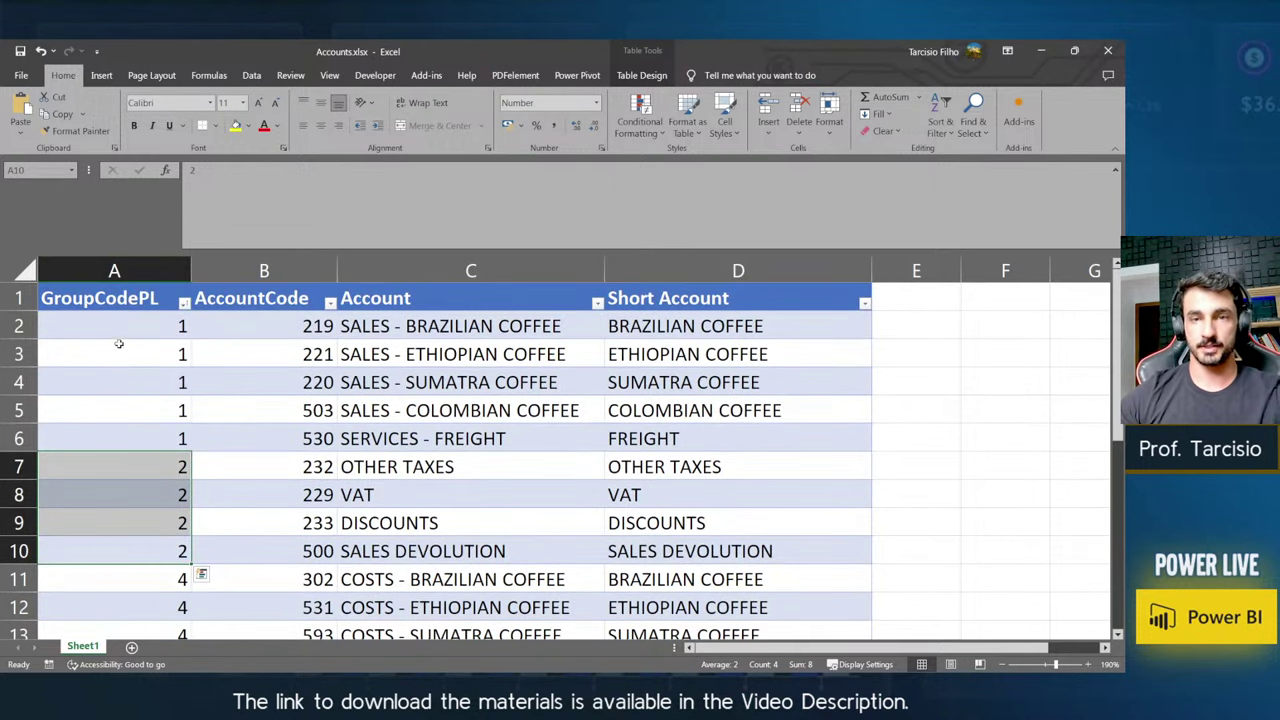
left_click_drag(103, 333, 451, 404)
left_click(430, 378)
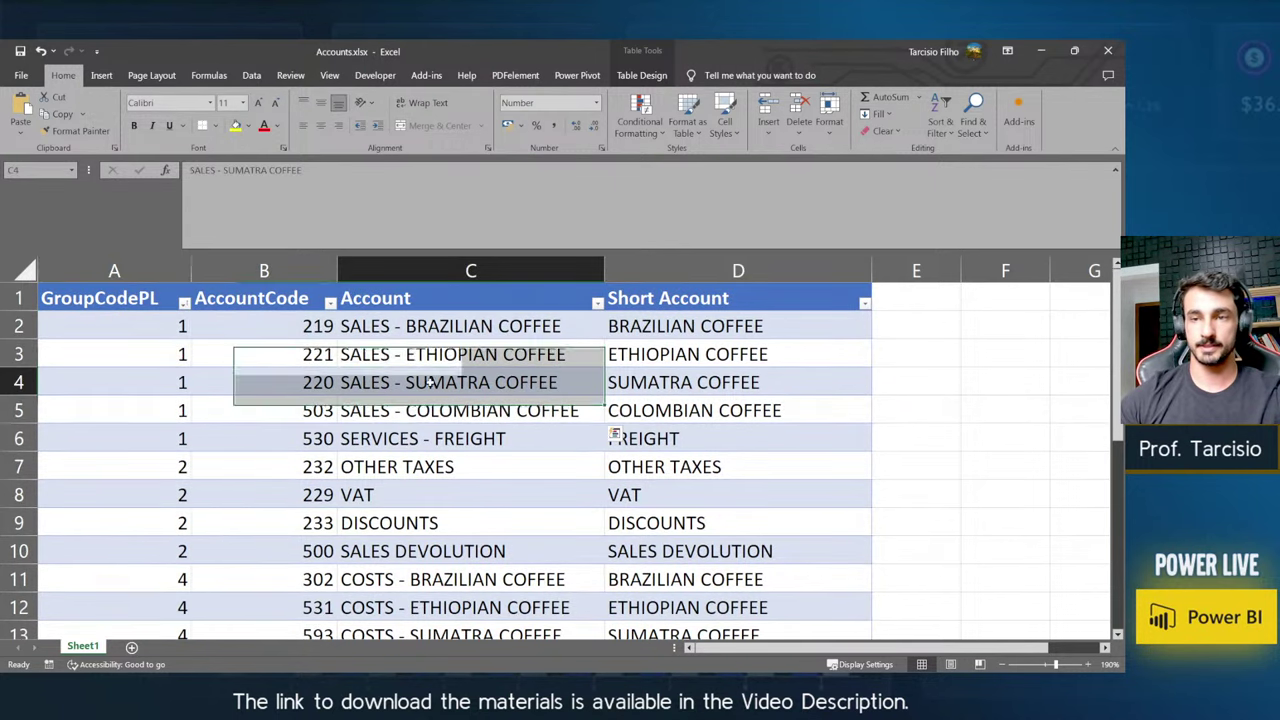
scroll(432, 368, "down", 2)
scroll(432, 368, "down", 1)
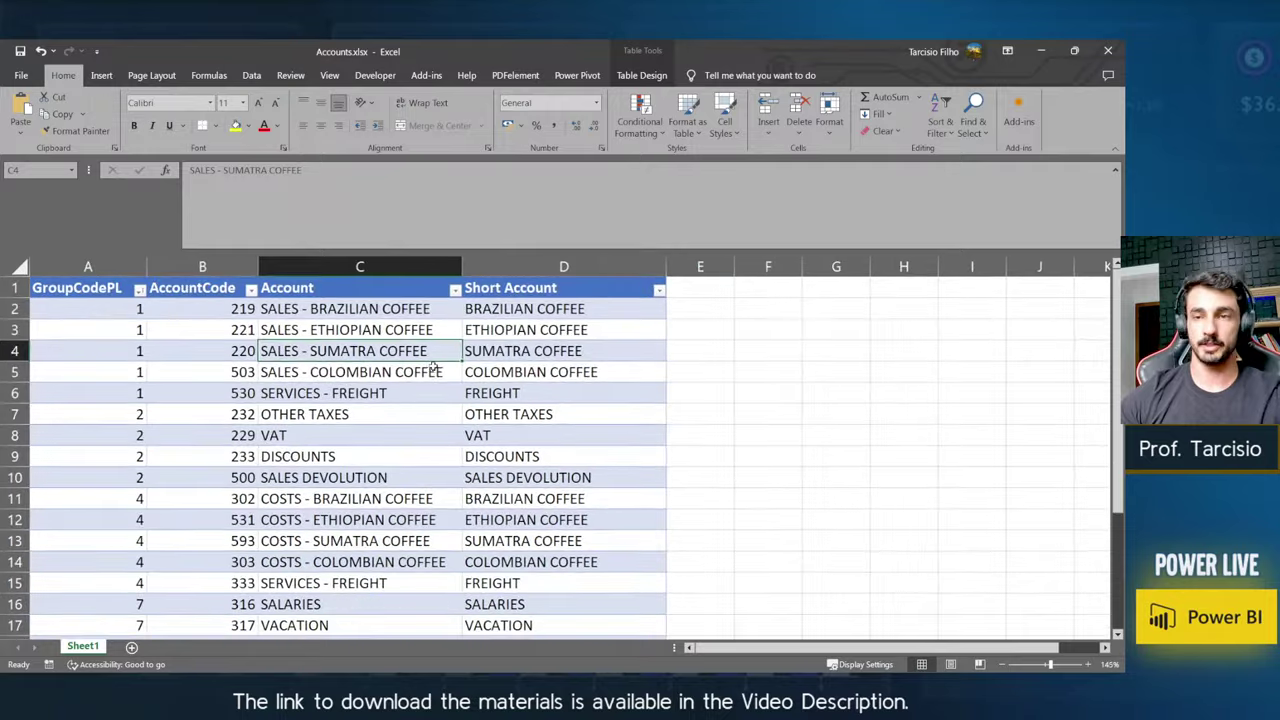
- Compare the GroupCodePL values 1 to 13 and management accounts in Tables Mask with the grouped rows in Accounts
key("alt+Tab")
left_click_drag(89, 309, 89, 469)
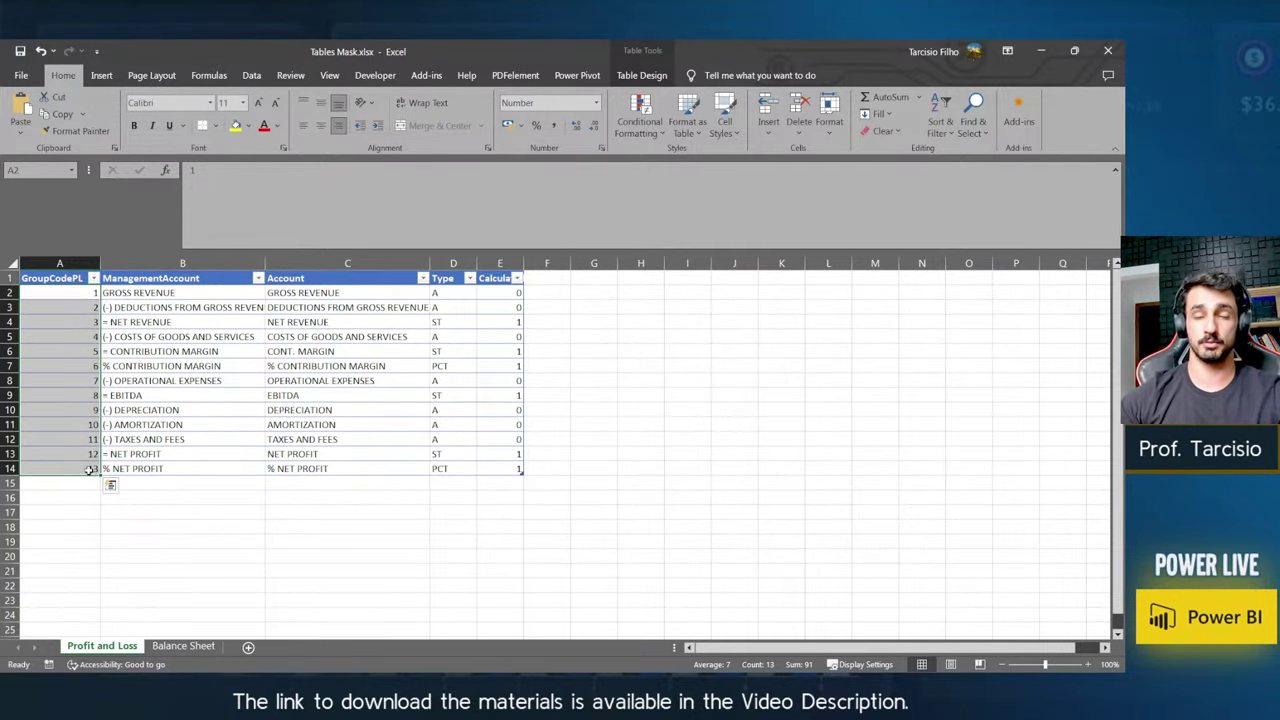
key("alt+Tab")
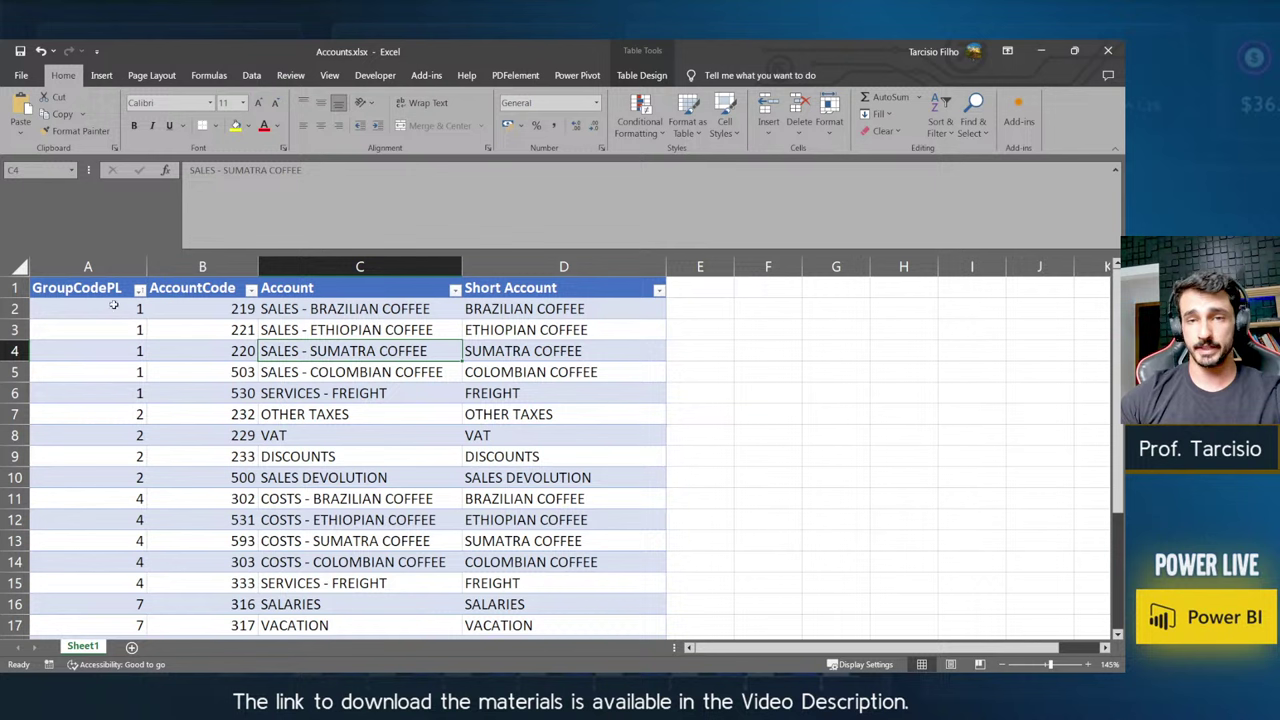
left_click_drag(114, 305, 420, 375)
key("alt+Tab")
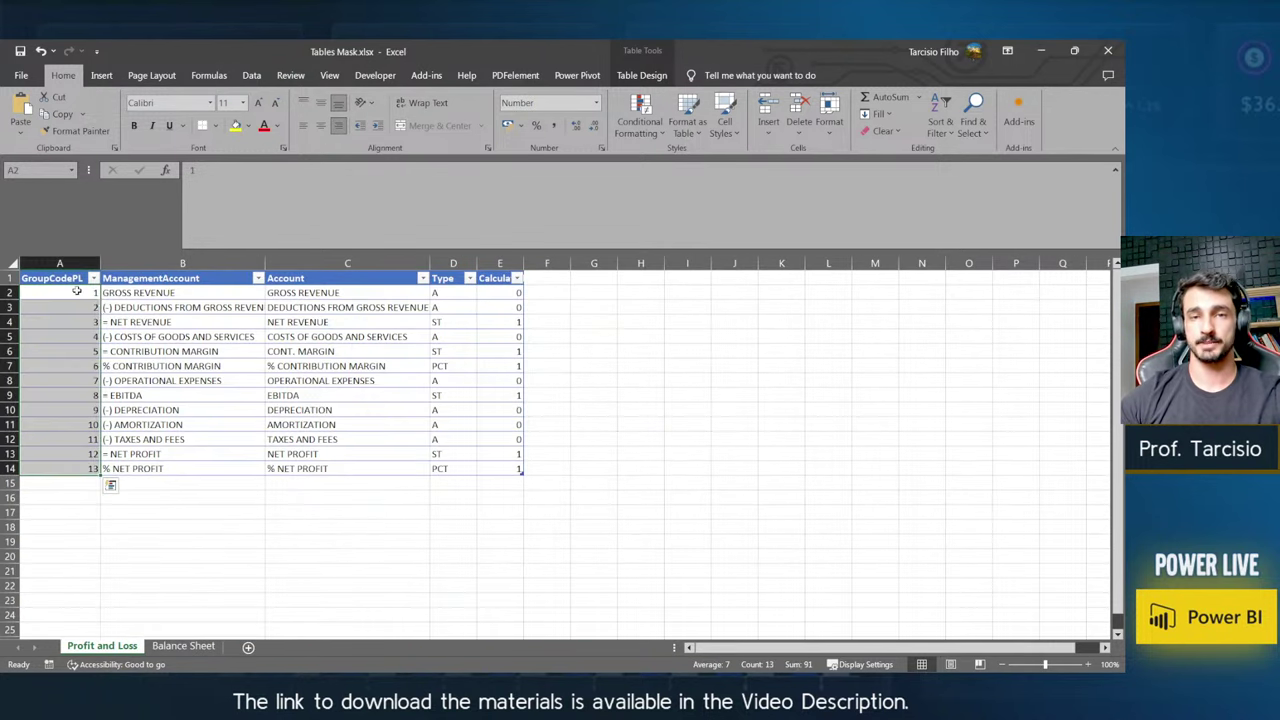
left_click(76, 290)
left_click_drag(80, 290, 259, 470)
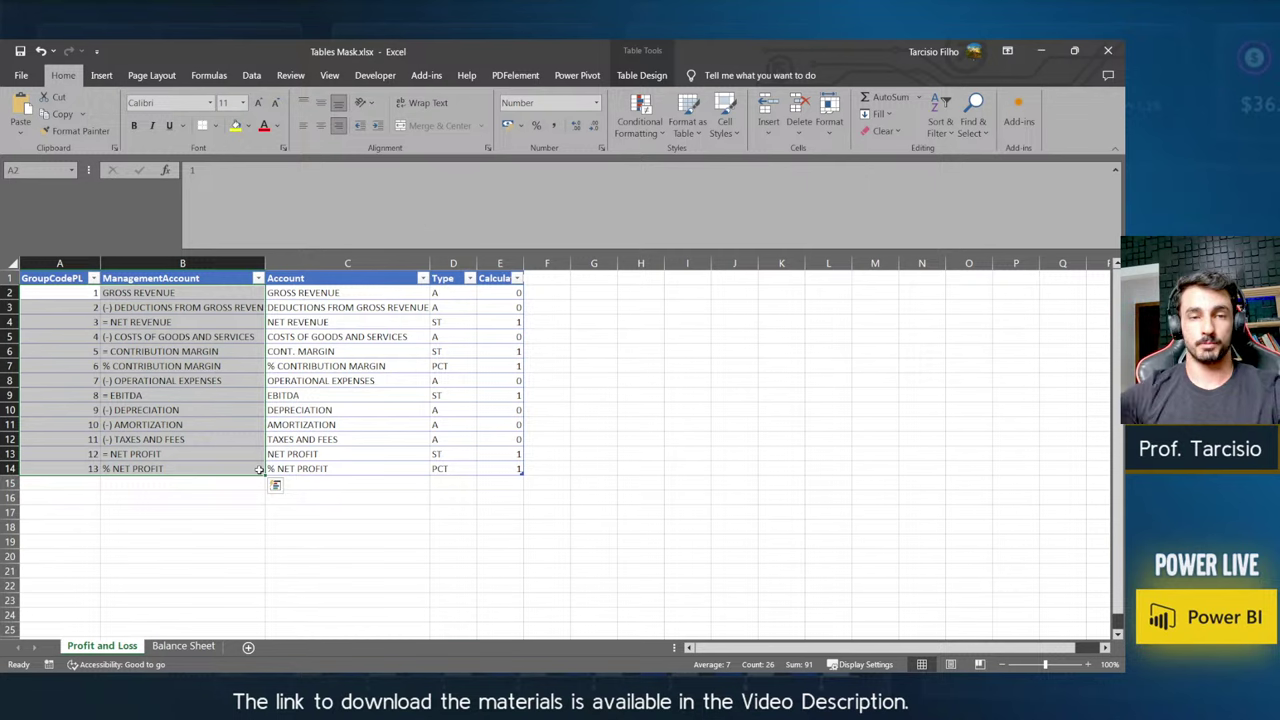
- Switch to the Power BI report in the browser, expand GROSS REVENUE in the Profit and Loss table and examine its underlying accounts
key("alt+Tab")
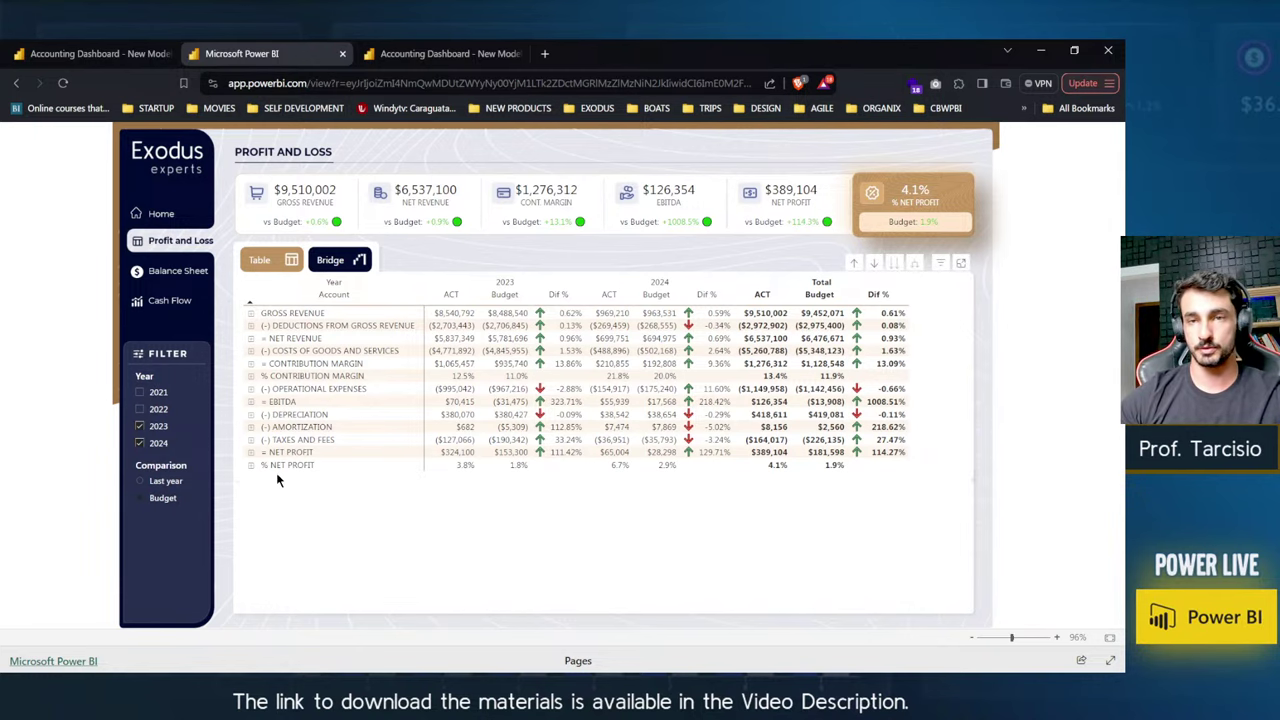
left_click(250, 313)
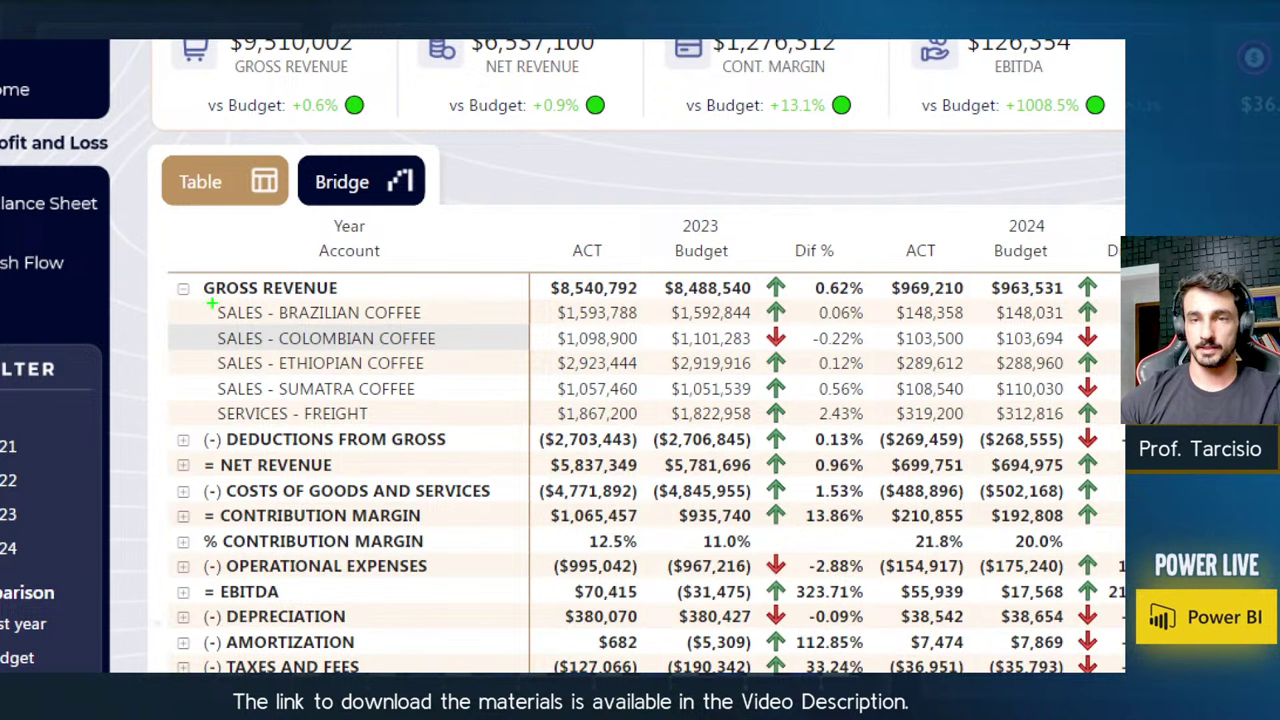
left_click_drag(212, 302, 485, 430)
left_click_drag(340, 281, 378, 287)
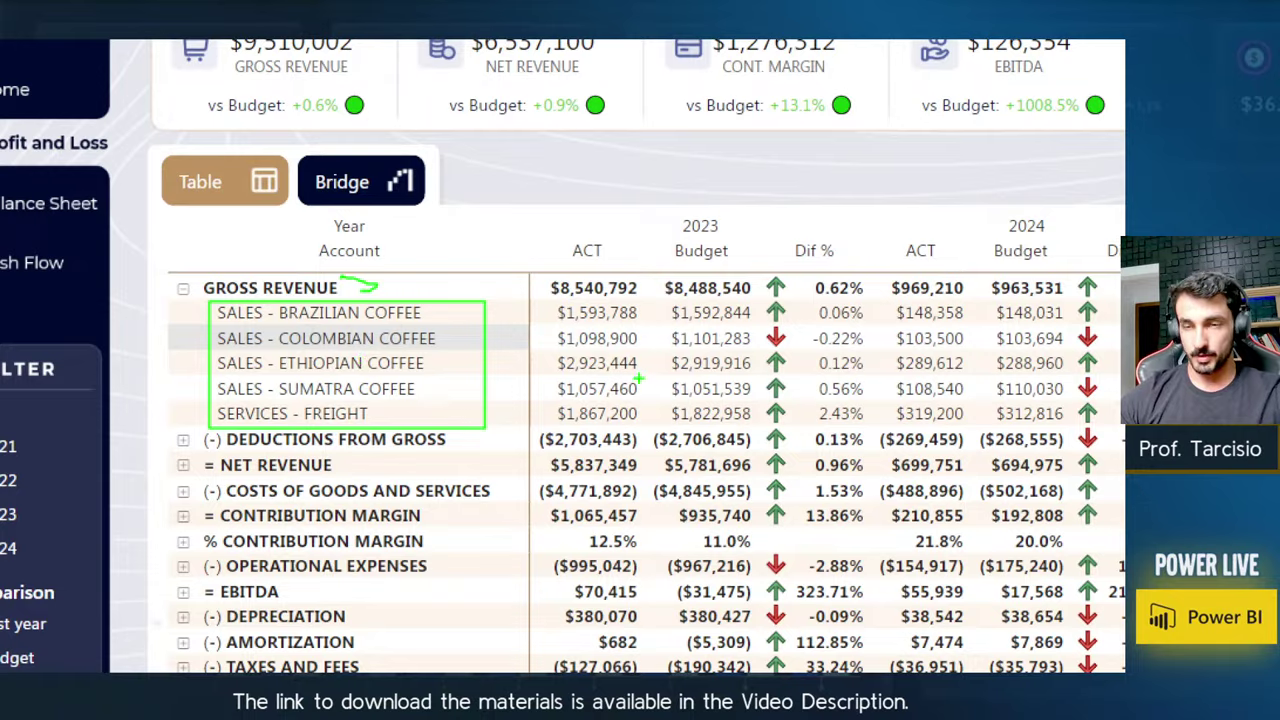
key("Escape")
- Return to the Tables Mask workbook in Excel, review its Profit and Loss sheet once more and close the workbook
key("alt+Tab")
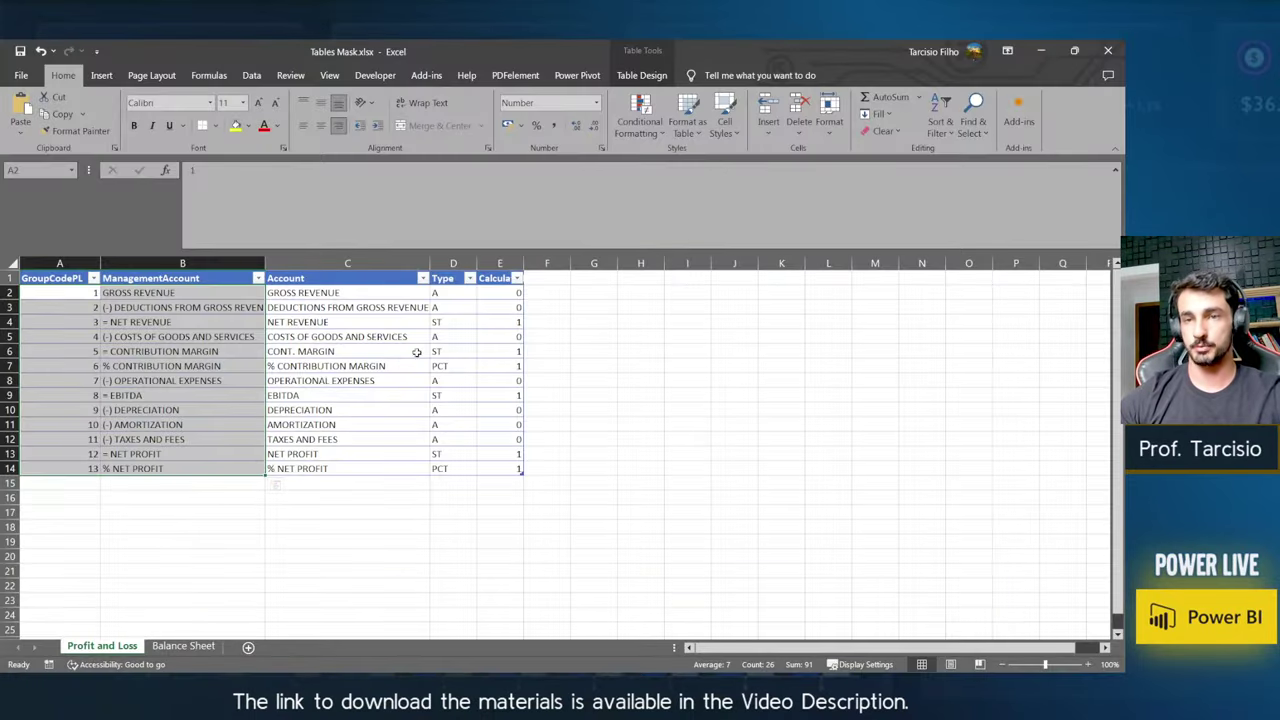
scroll(180, 335, "up", 1)
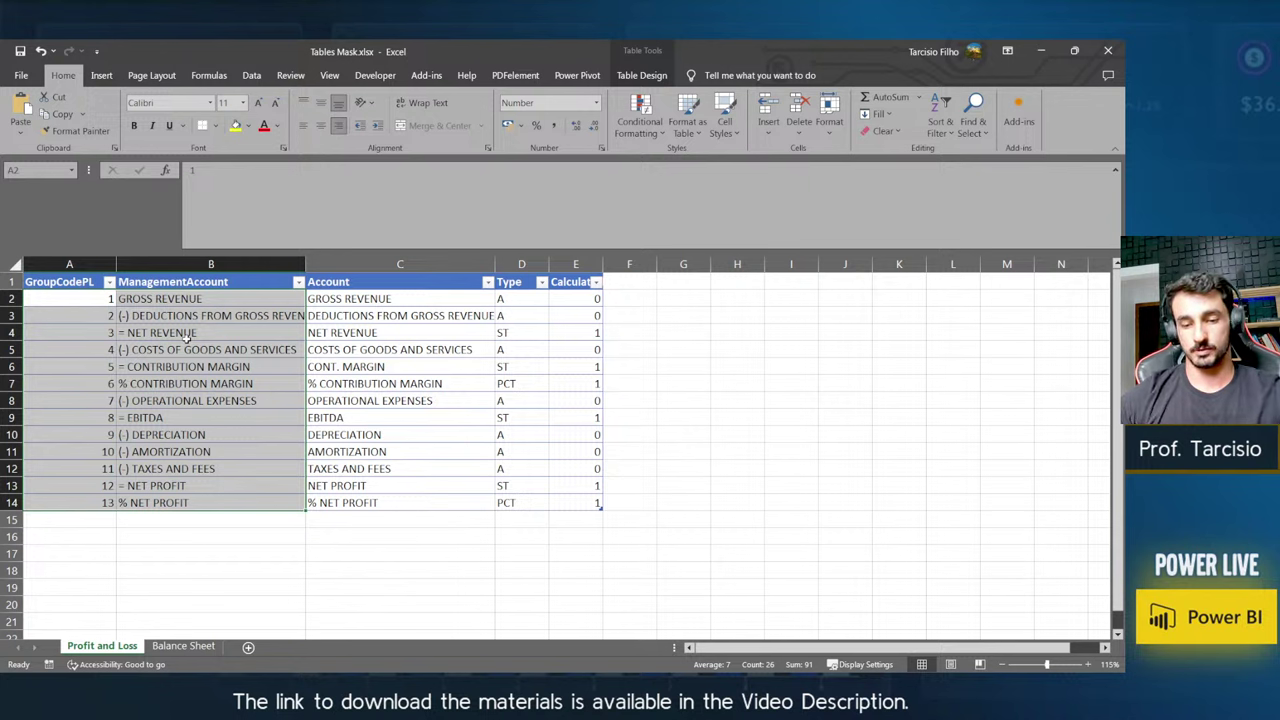
left_click(686, 322)
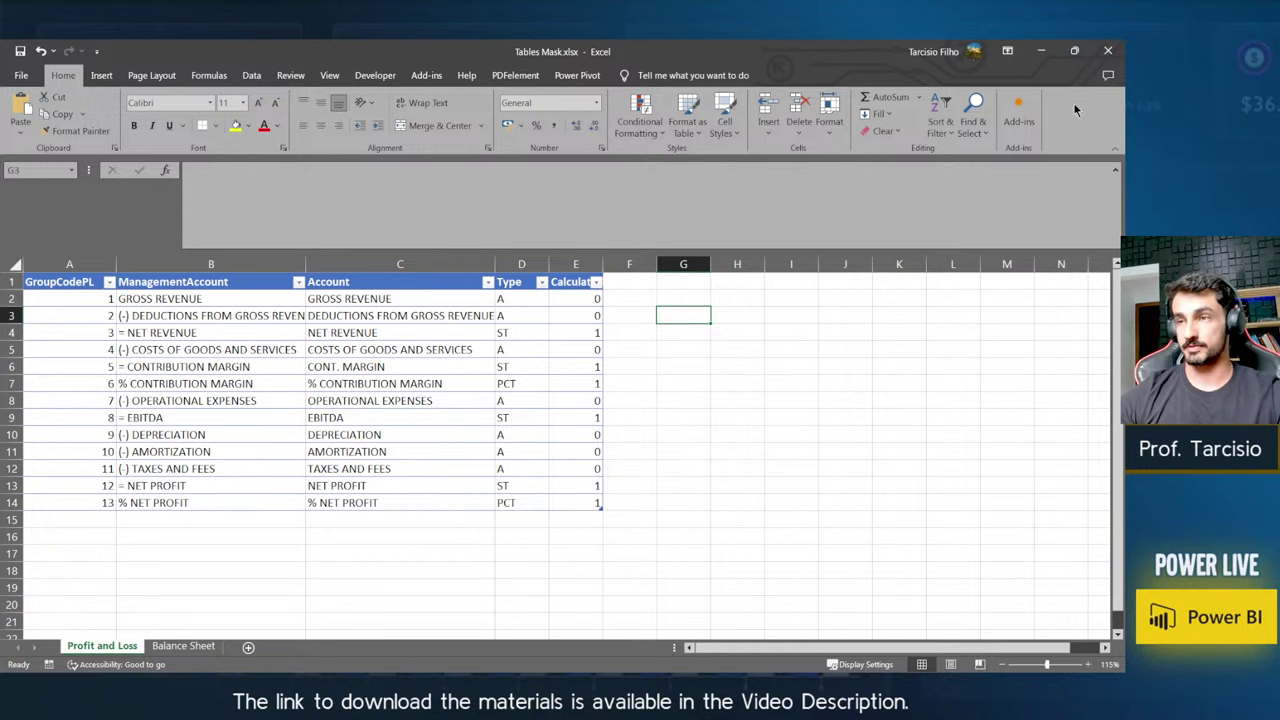
left_click(1107, 52)
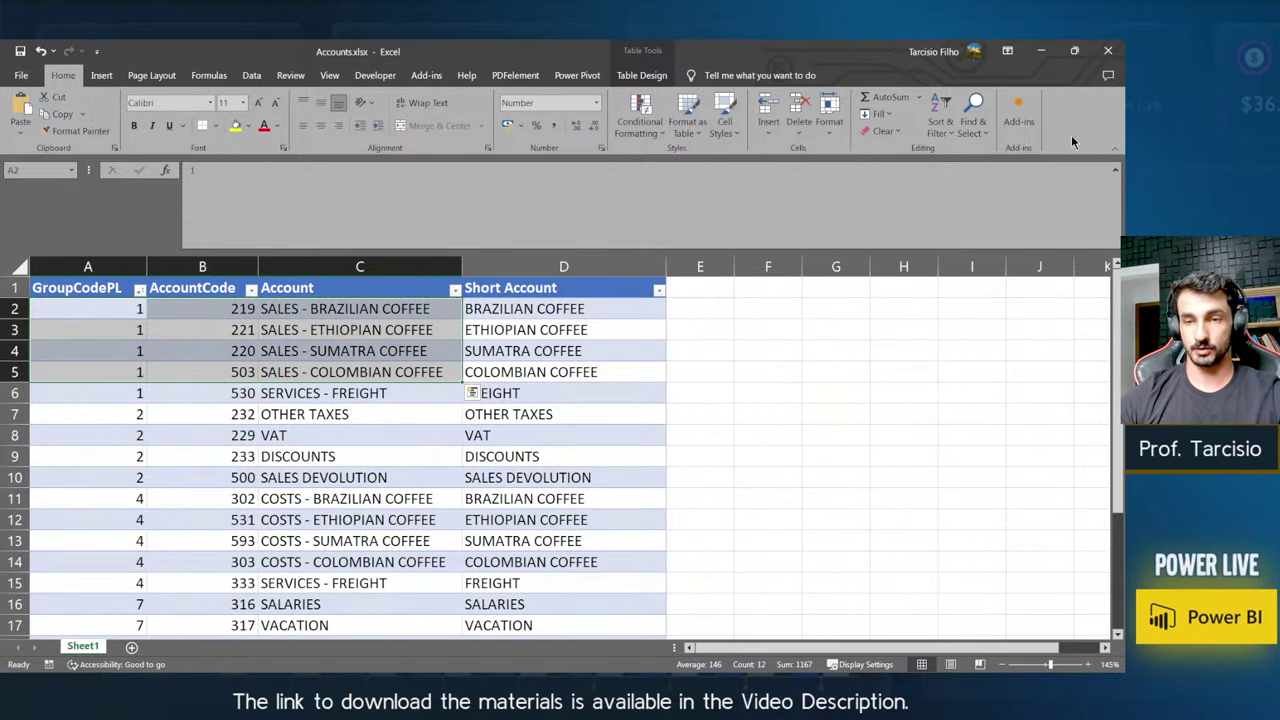
- Close the Accounts workbook, select the Transactions and Budget folders in File Explorer and relate them to the Profit and Loss report
left_click(1109, 54)
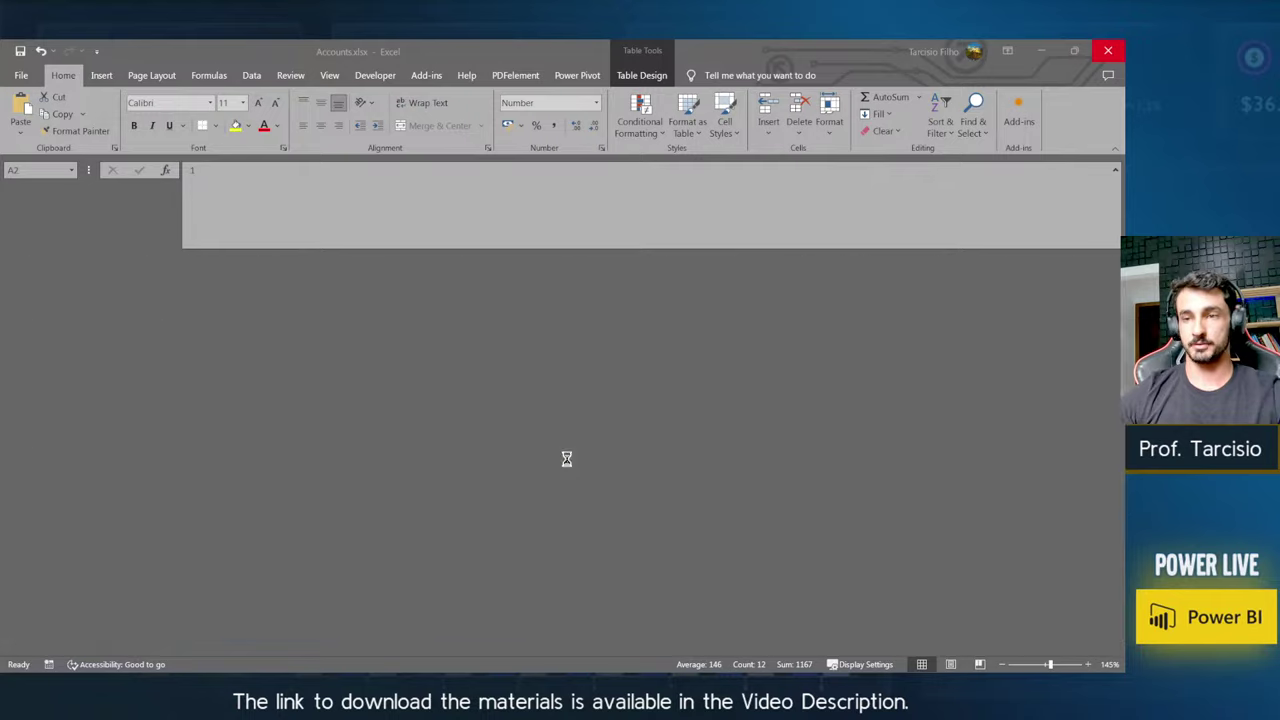
key("alt+Tab")
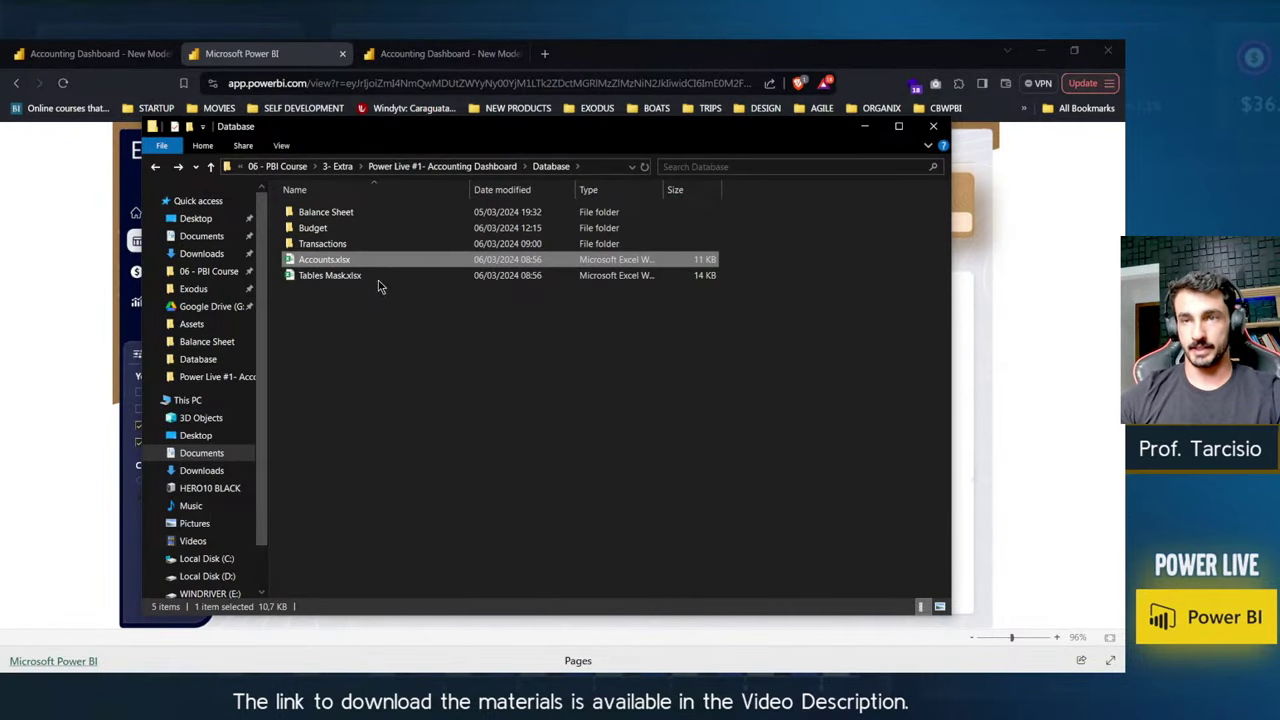
left_click(336, 244)
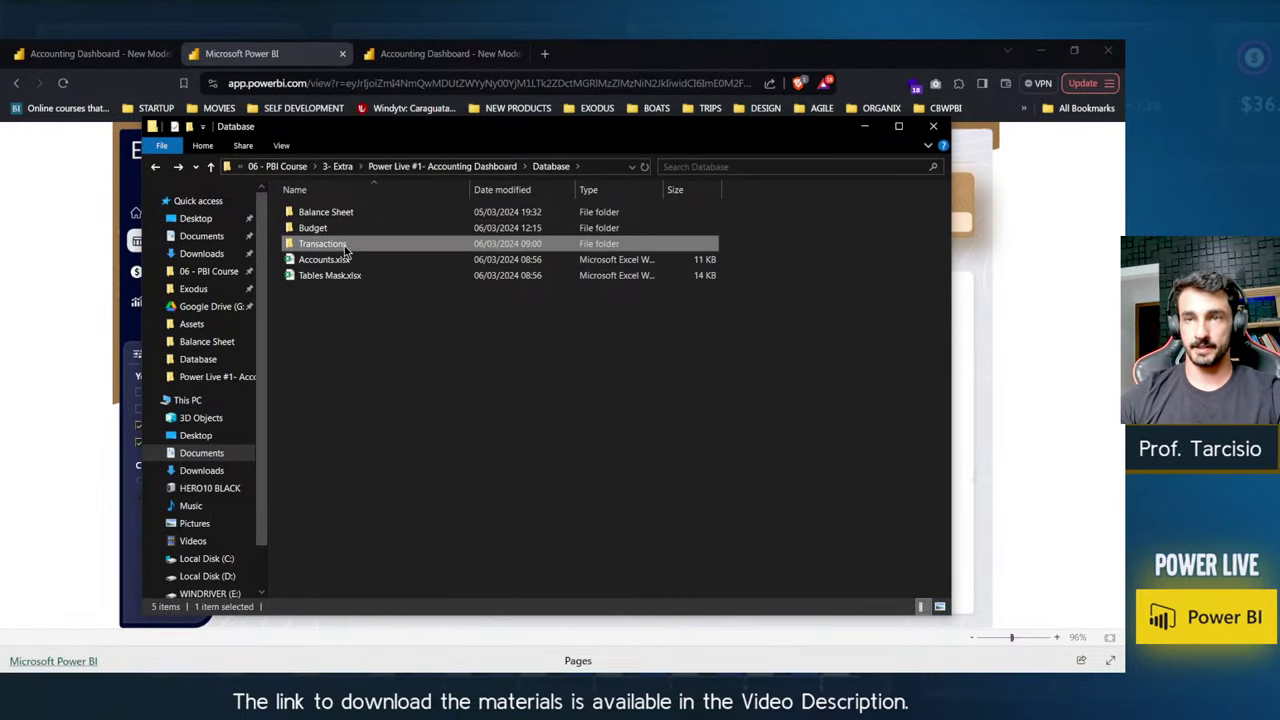
left_click(336, 229, "ctrl")
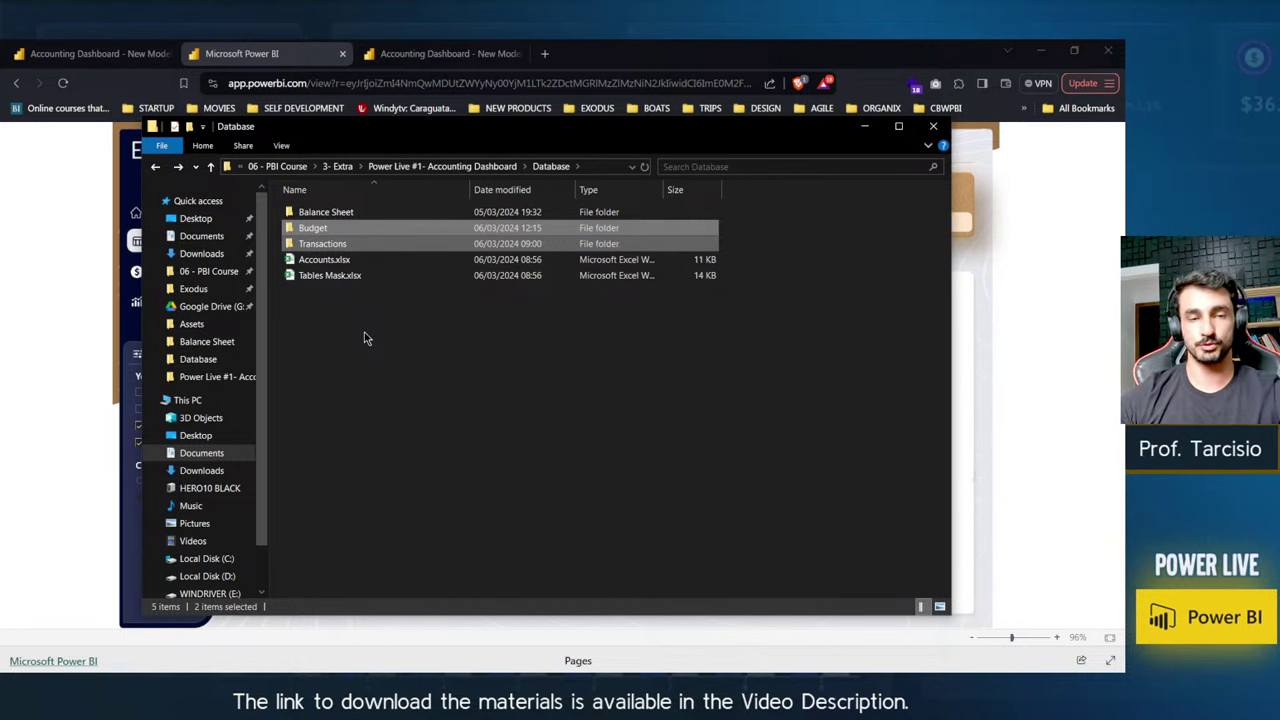
left_click(97, 396)
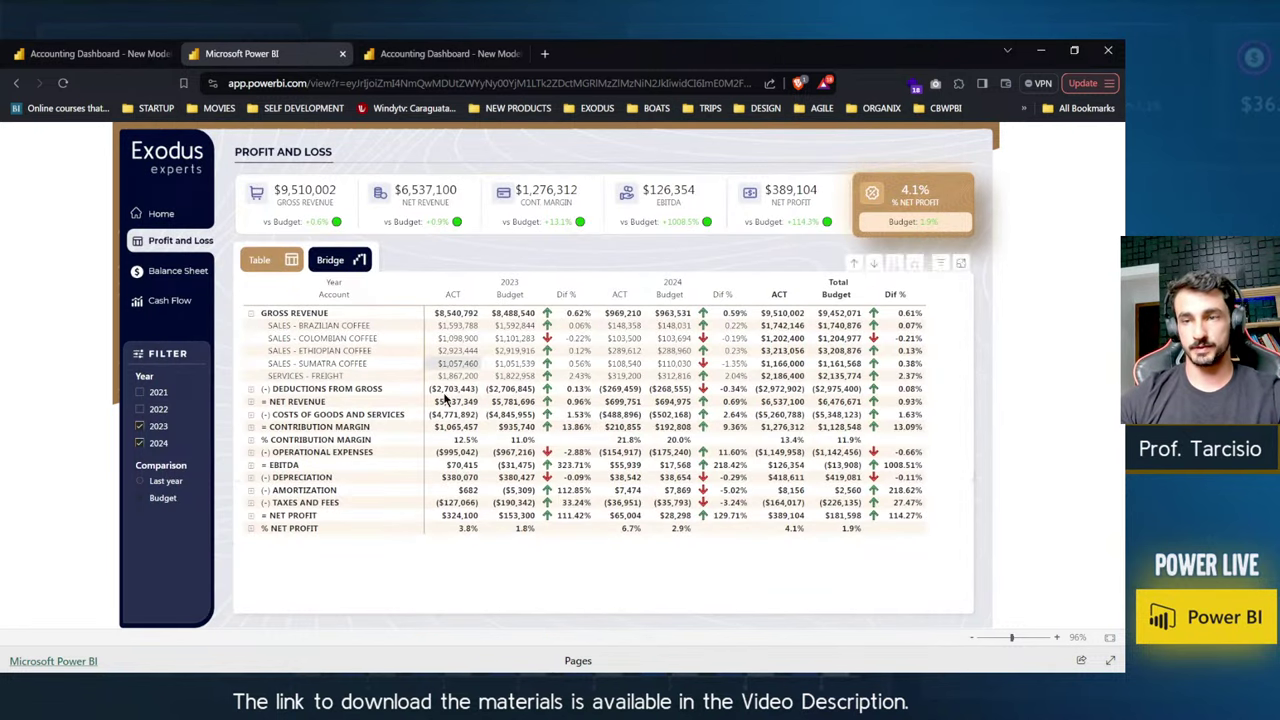
key("alt+Tab")
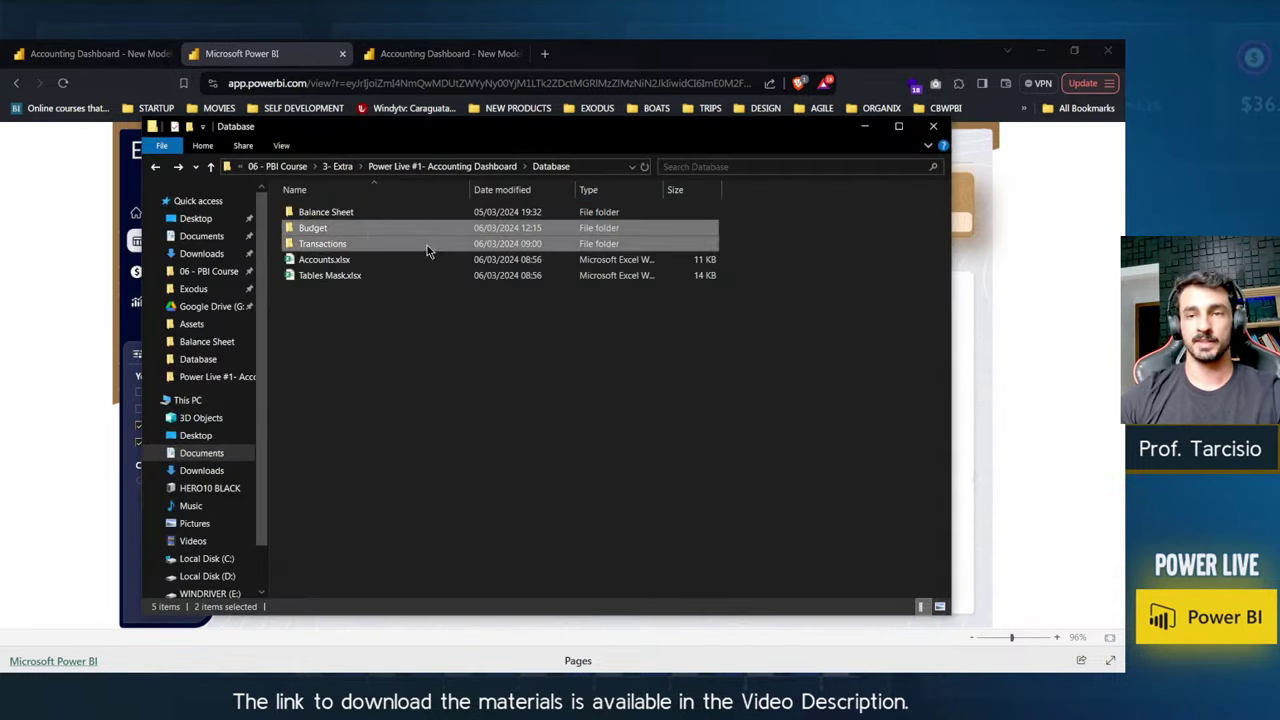
- Open the Balance Sheet folder and review its yearly workbooks for 2022, 2023 and 2024
double_click(328, 212)
left_click_drag(352, 306, 354, 215)
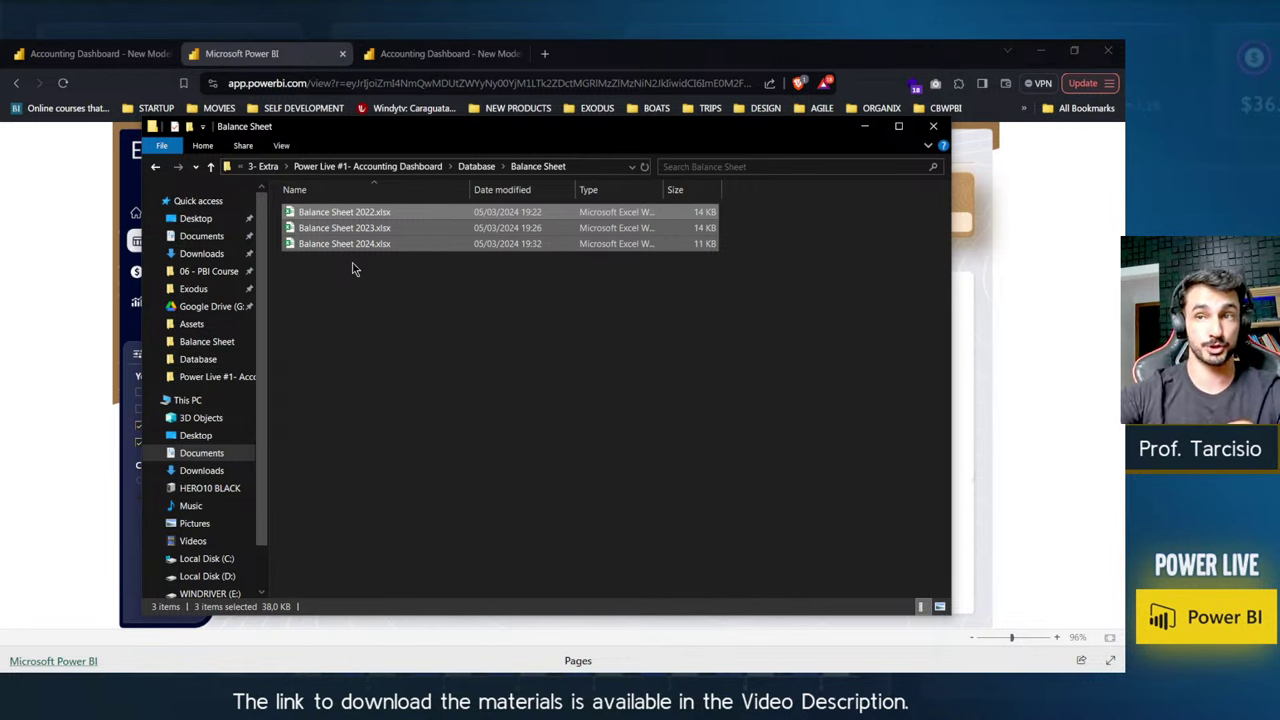
left_click(94, 491)
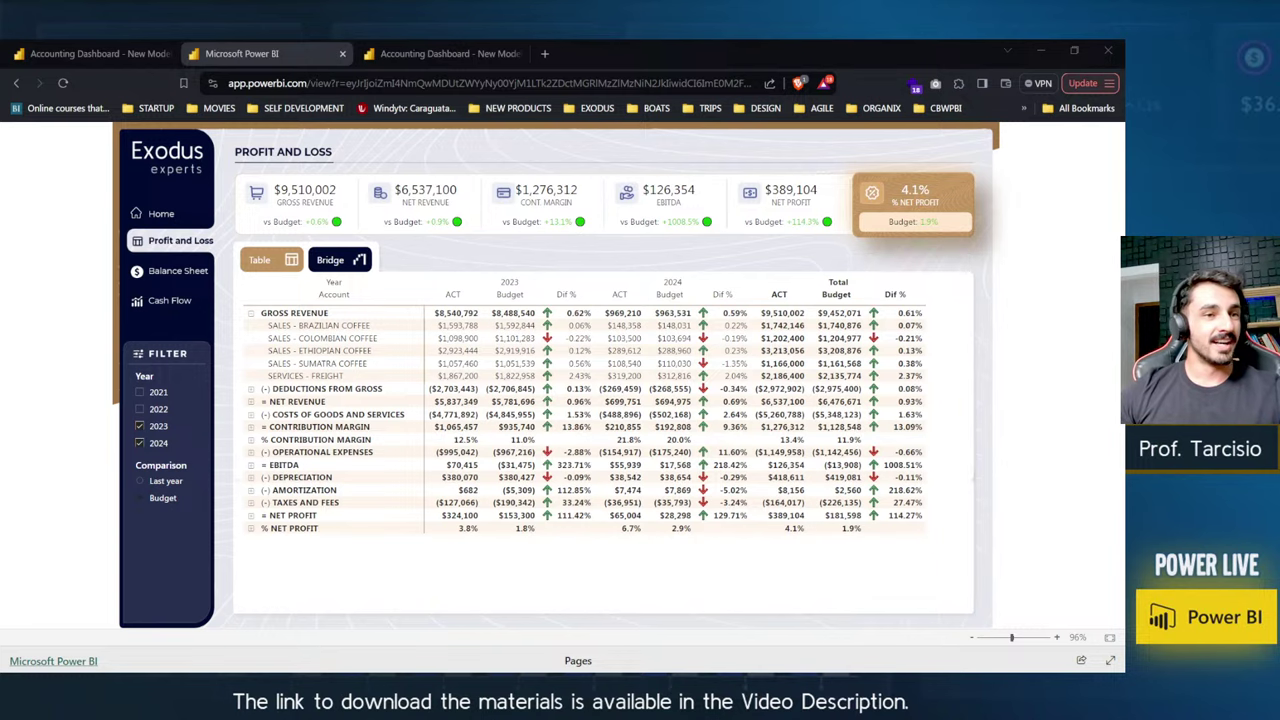
- Switch to the blank Power BI Desktop report and connect to the Excel workbook Tables Mask.xlsx in the Database folder
key("alt+Tab")
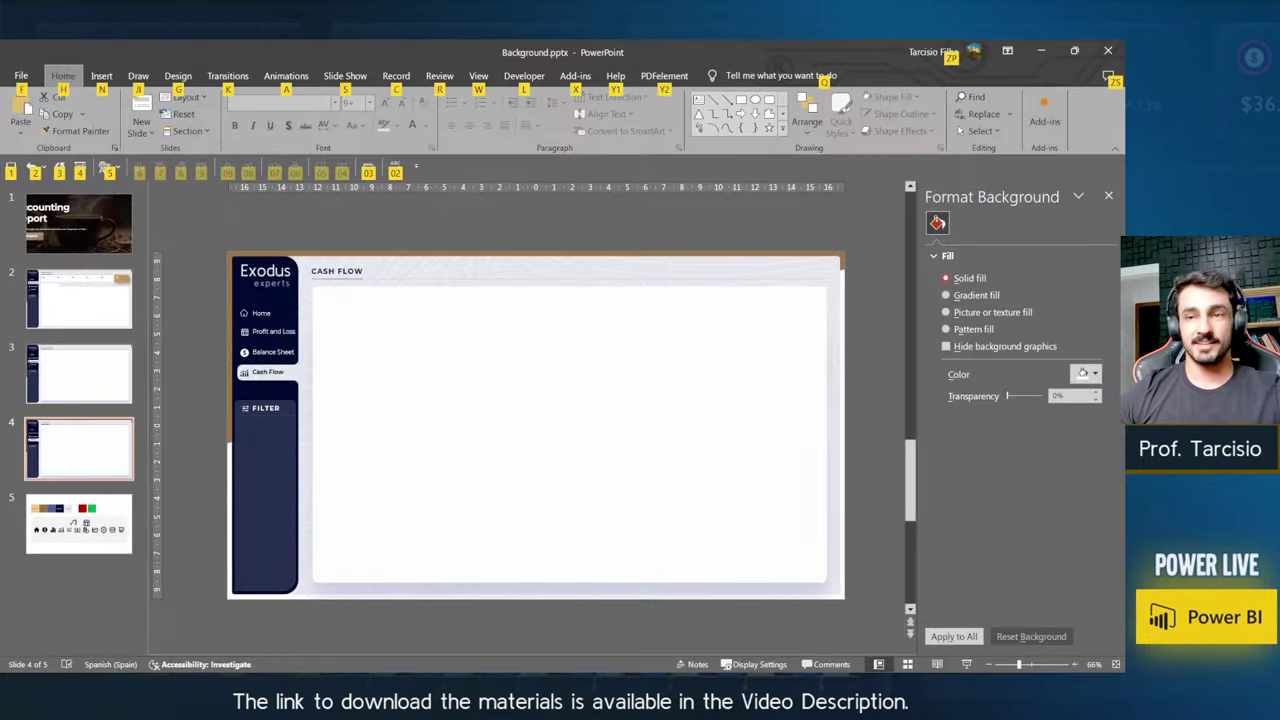
key("alt+Tab")
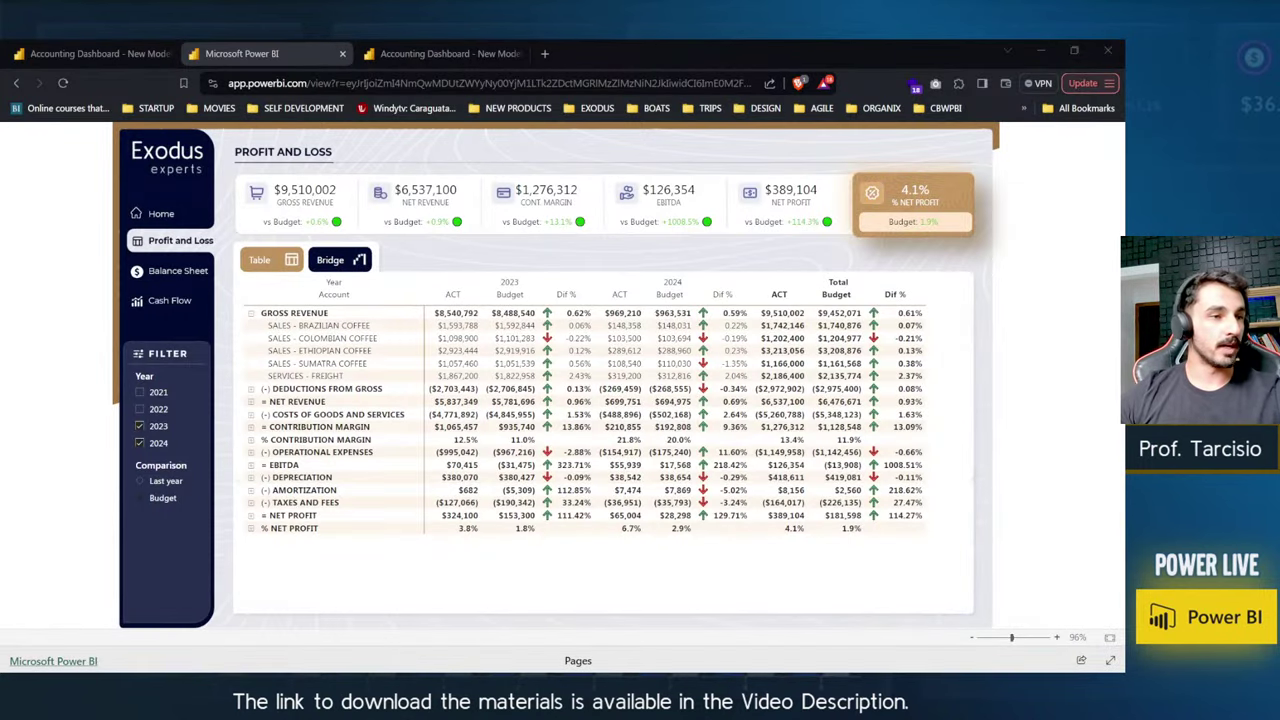
key("alt+Tab")
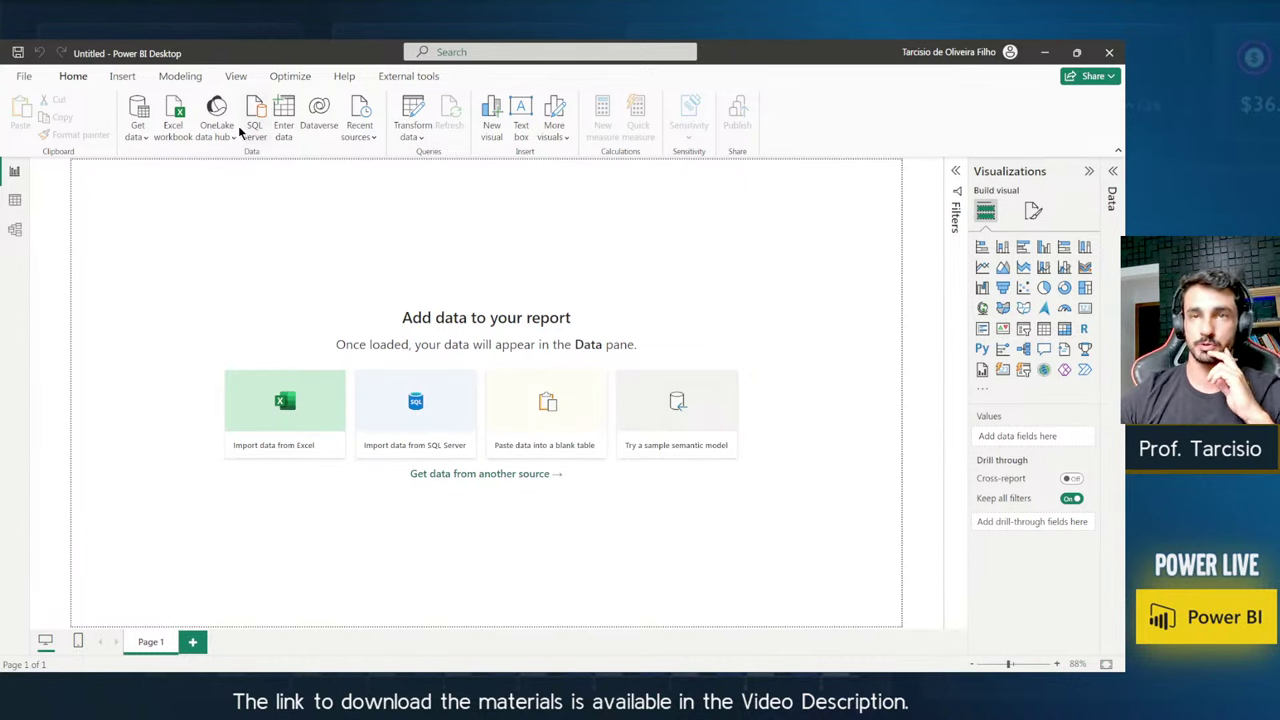
left_click(175, 120)
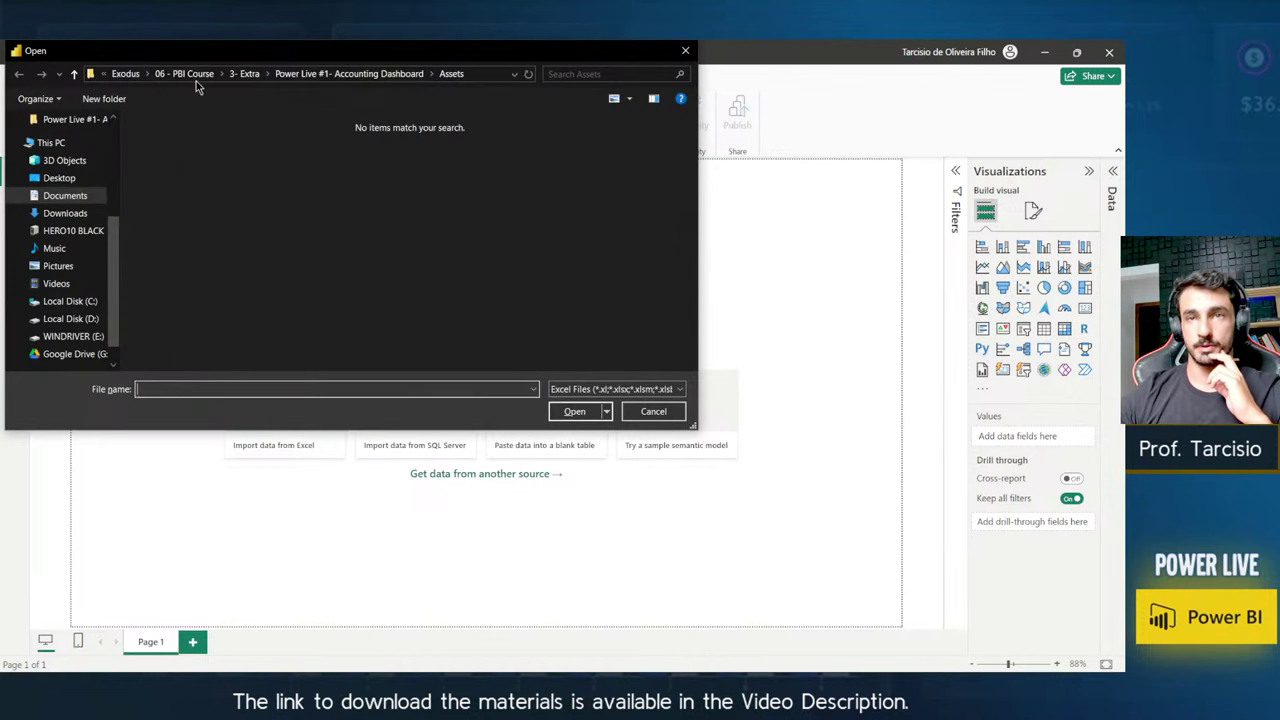
left_click_drag(215, 57, 503, 178)
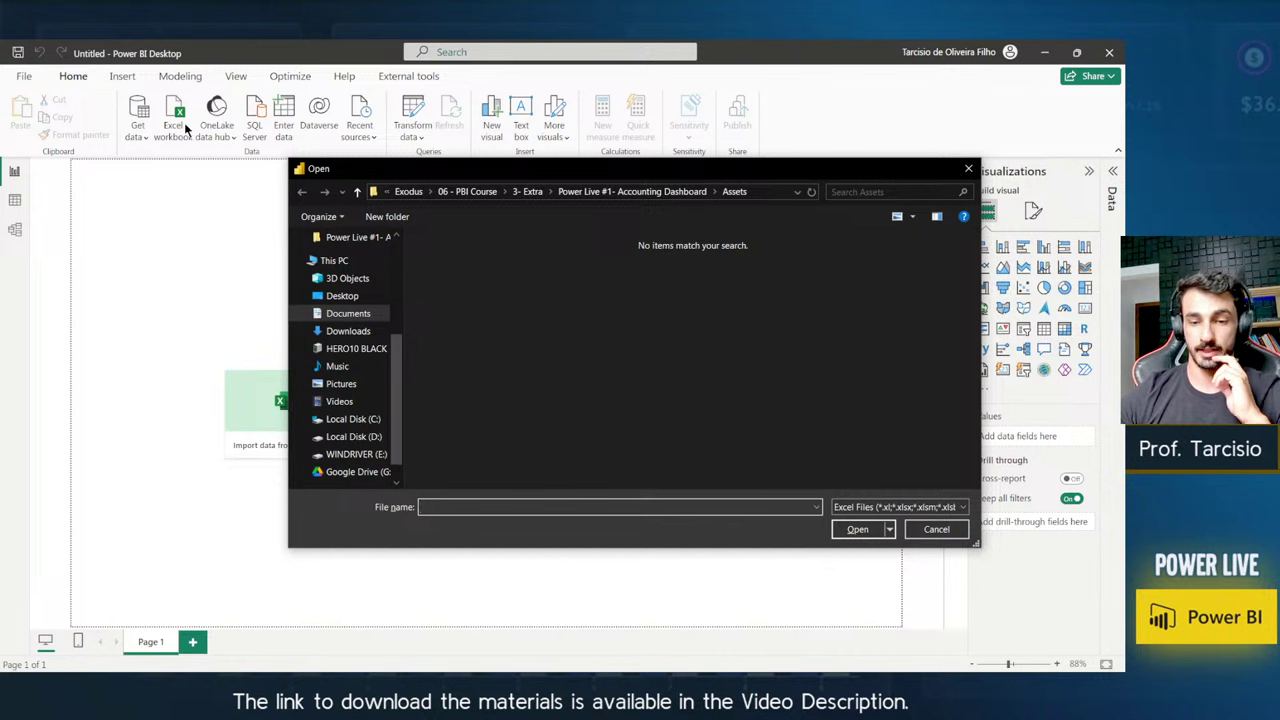
left_click(654, 193)
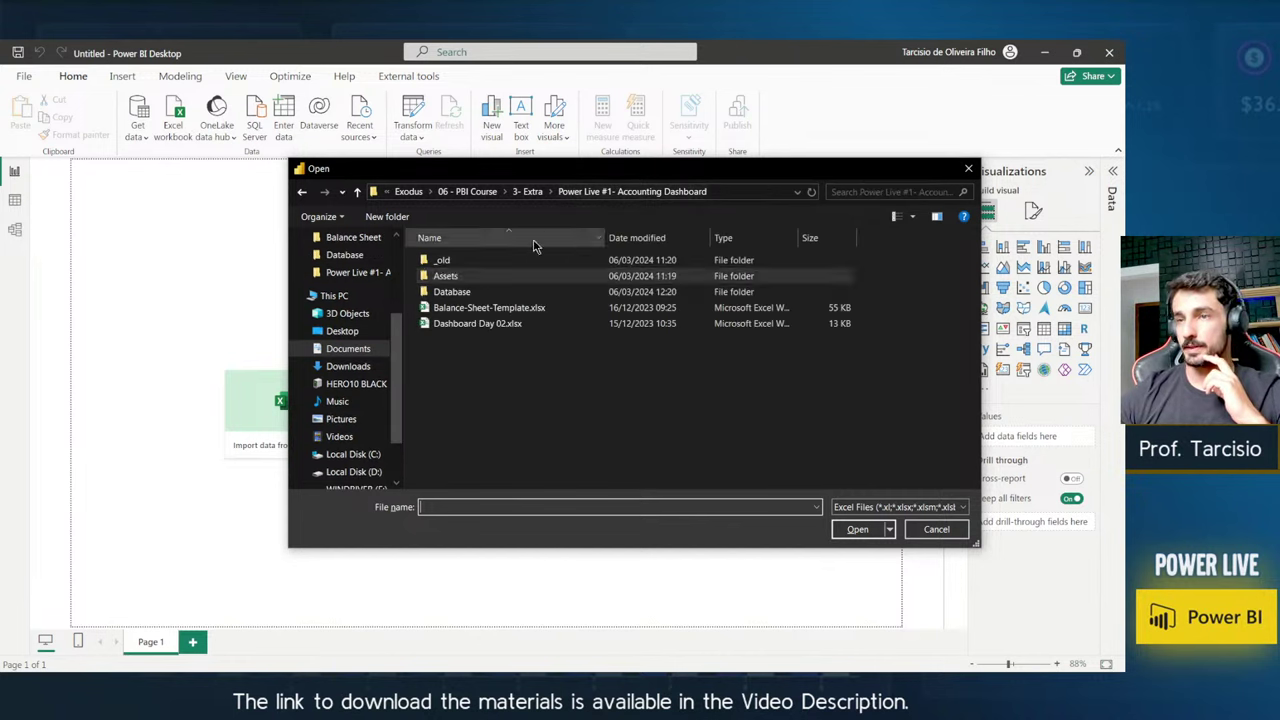
double_click(468, 290)
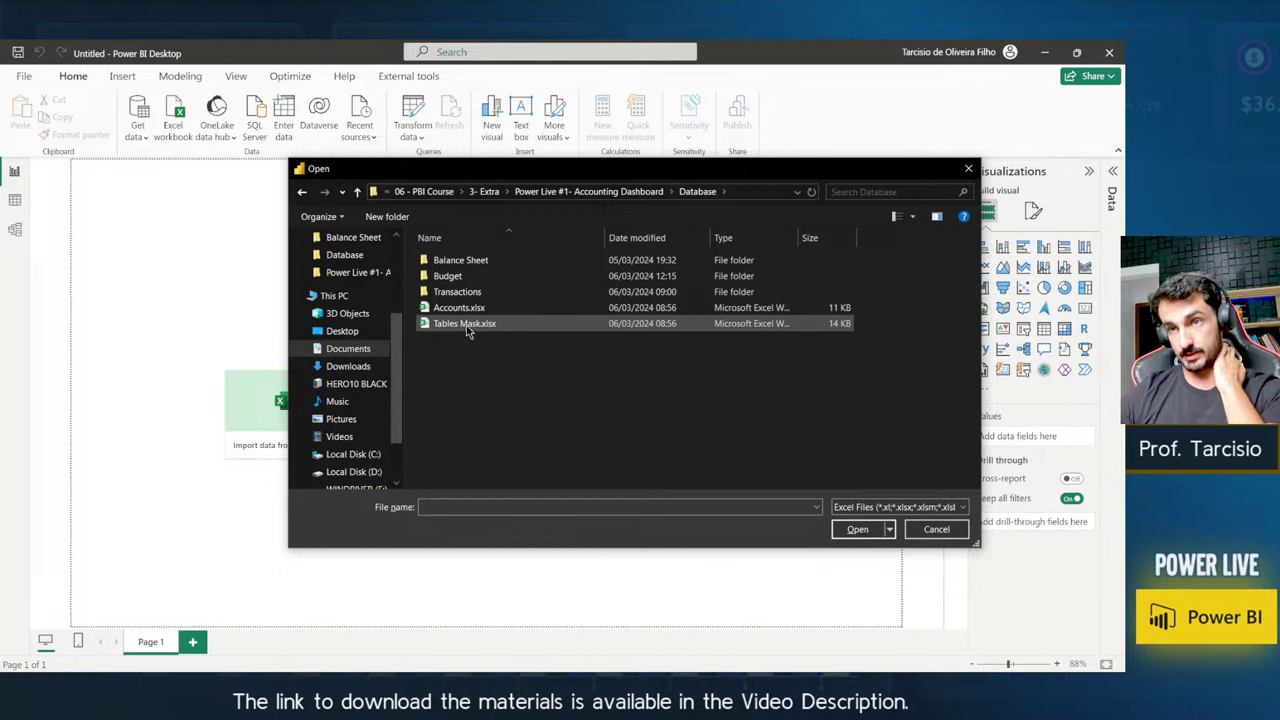
double_click(462, 323)
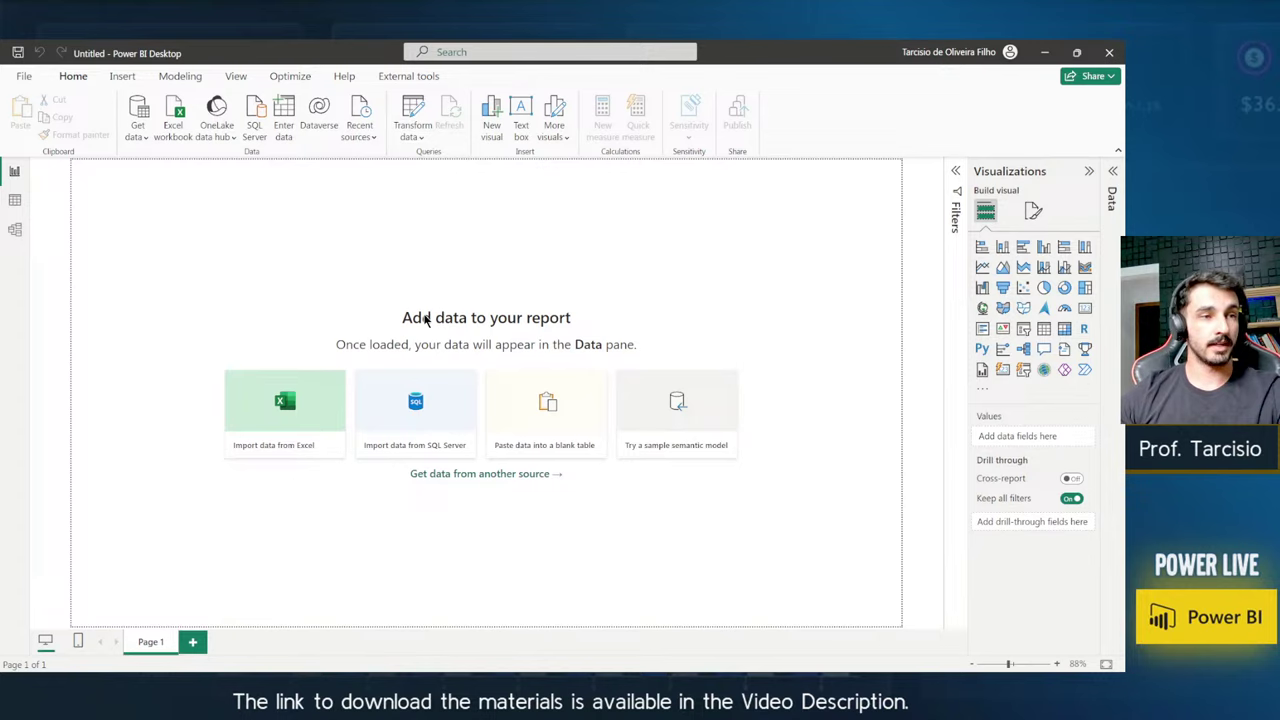
- Open Tables Mask.xlsx in Excel from the Database folder and examine its Profit and Loss sheet and full Balance Sheet table
key("alt+Tab")
left_click(378, 302)
key("alt+Left")
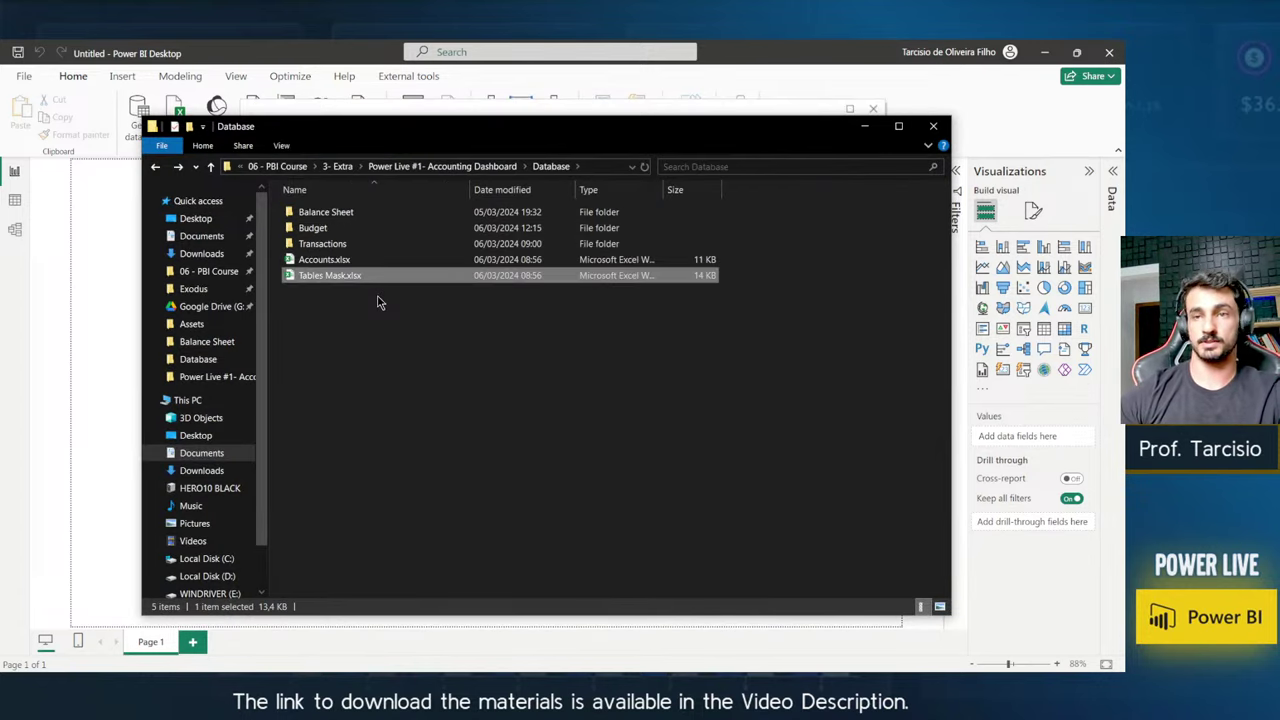
key("Return")
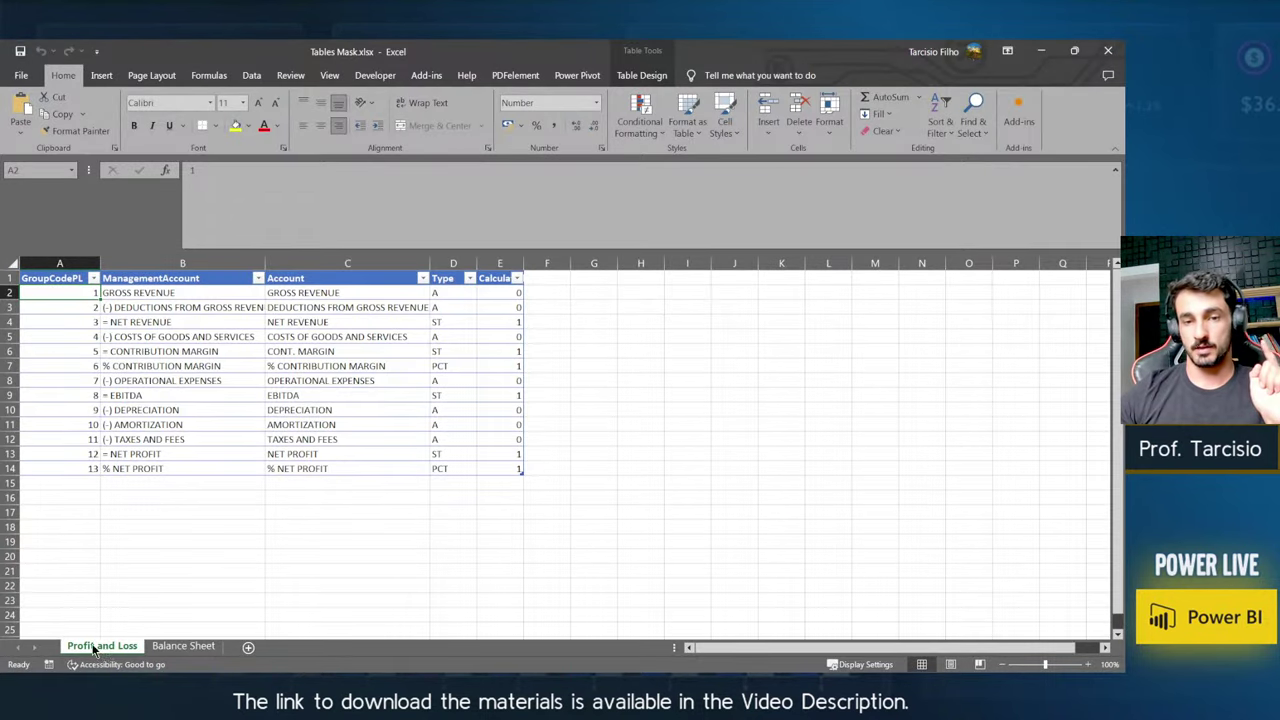
left_click(170, 647)
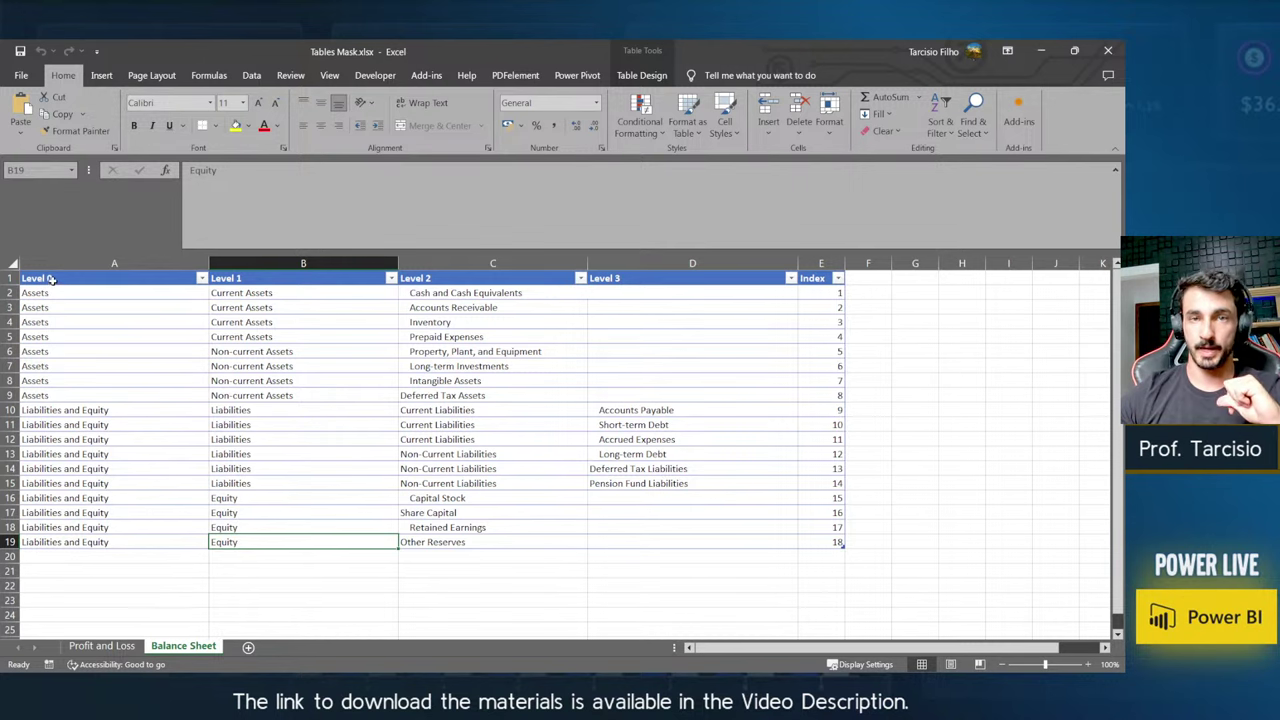
left_click_drag(50, 279, 815, 543)
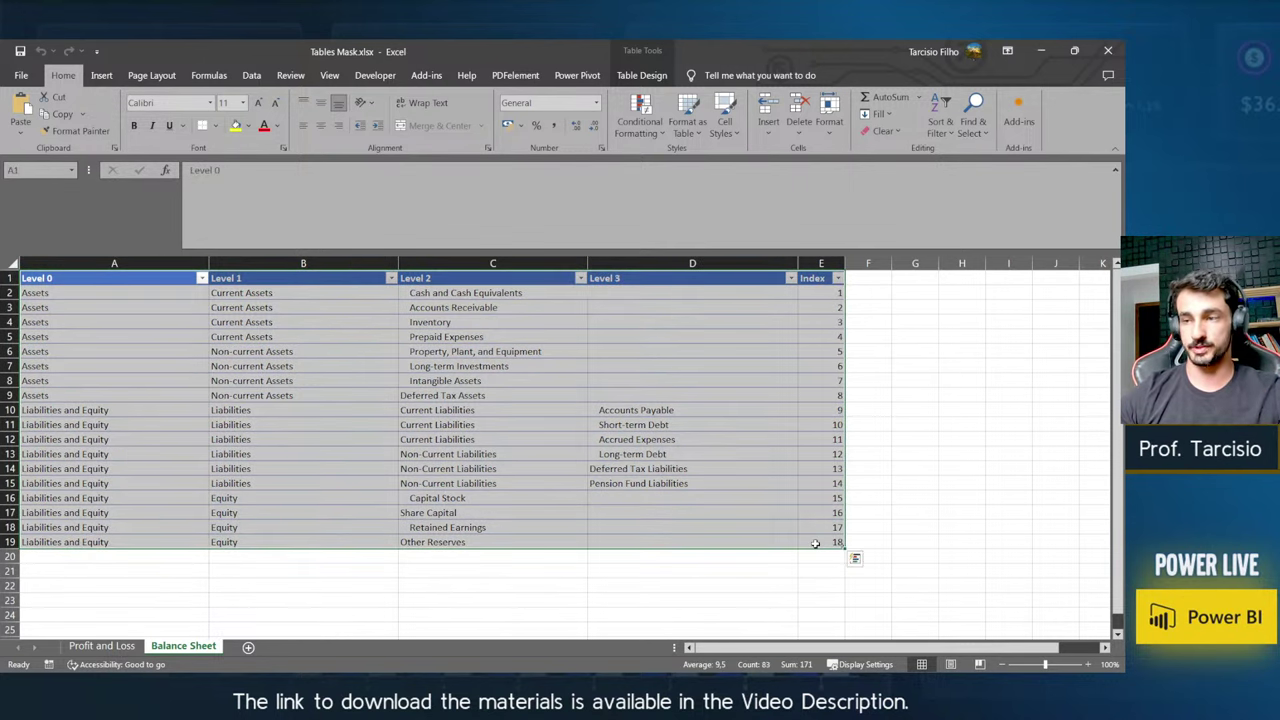